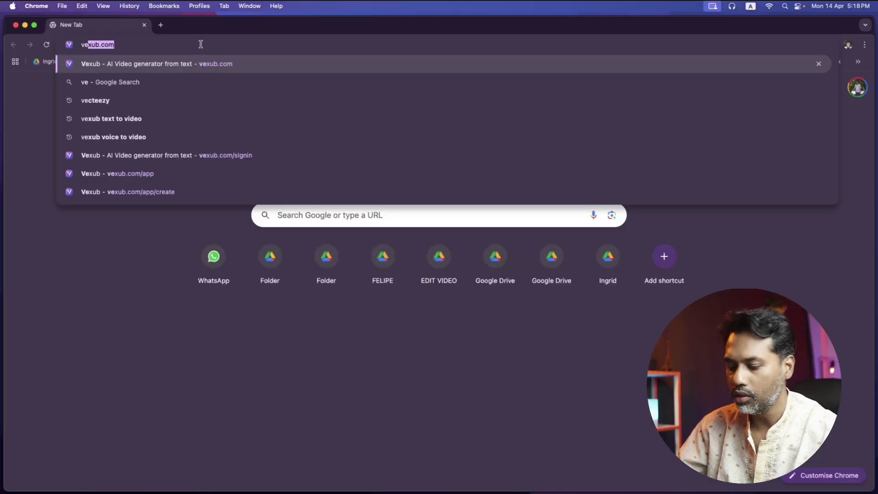
- Open vexub.com and look over its home page
{"action": "type", "text": "xub.c"}
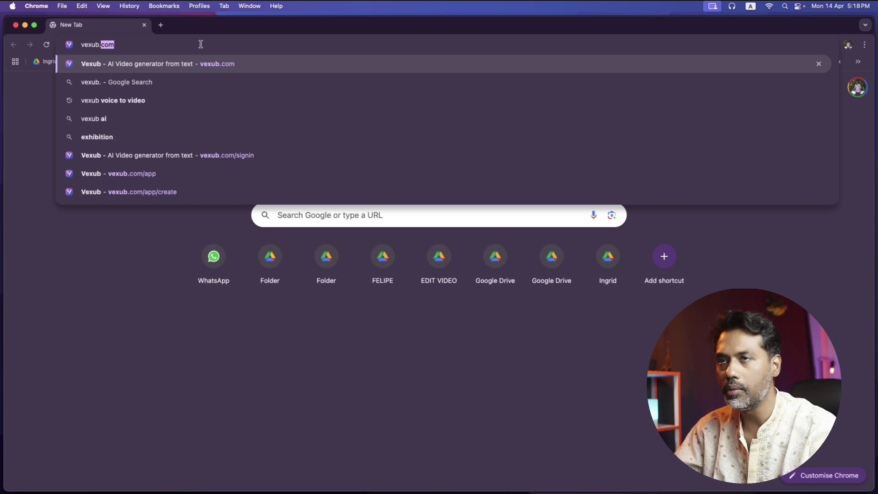
{"action": "key", "text": "Return"}
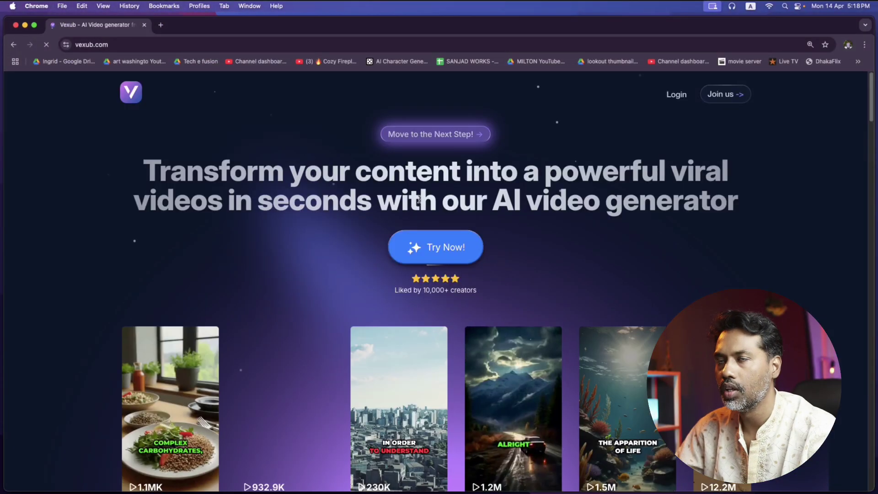
{"action": "scroll", "coordinate": [418, 201], "scroll_direction": "down", "scroll_amount": 10}
{"action": "scroll", "coordinate": [580, 285], "scroll_direction": "up", "scroll_amount": 10}
{"action": "scroll", "coordinate": [580, 284], "scroll_direction": "up", "scroll_amount": 2}
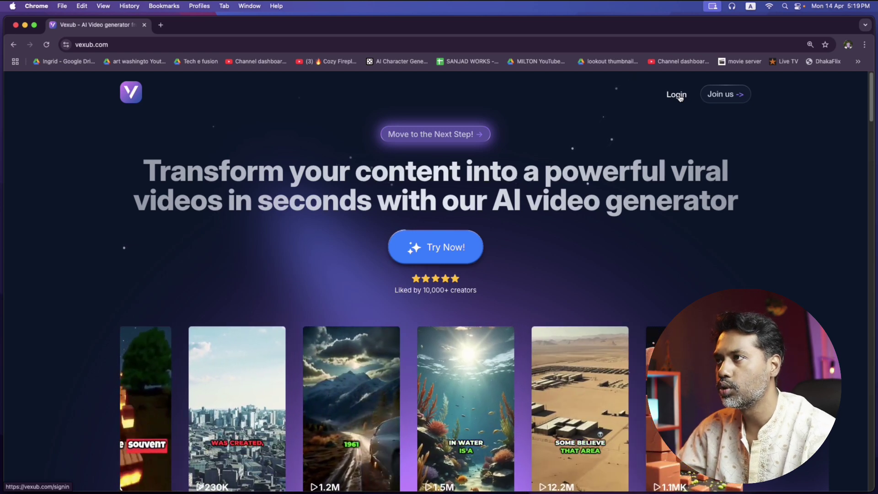
- Open the log-in form and sign in with the account's saved e-mail and password
{"action": "left_click", "coordinate": [717, 95]}
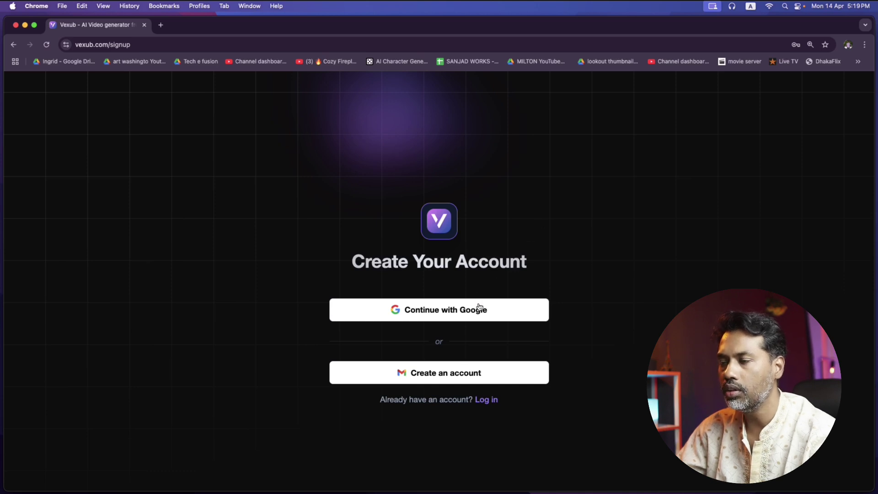
{"action": "left_click", "coordinate": [485, 401]}
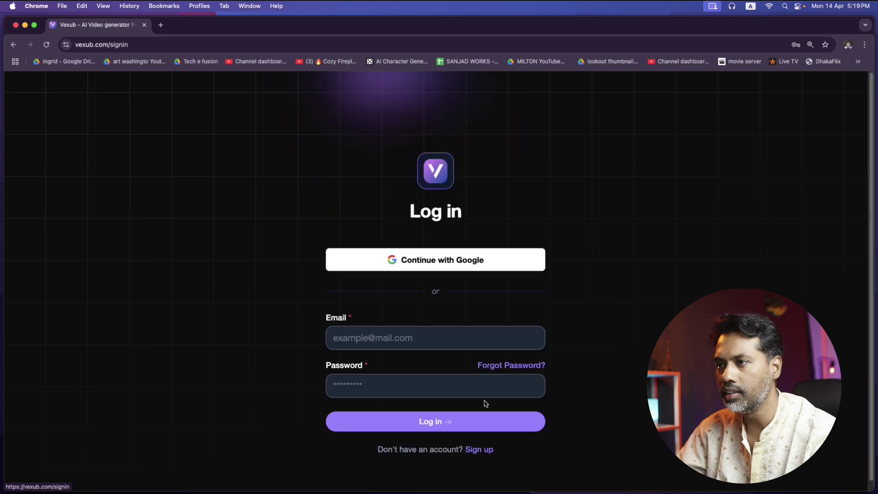
{"action": "left_click", "coordinate": [420, 341]}
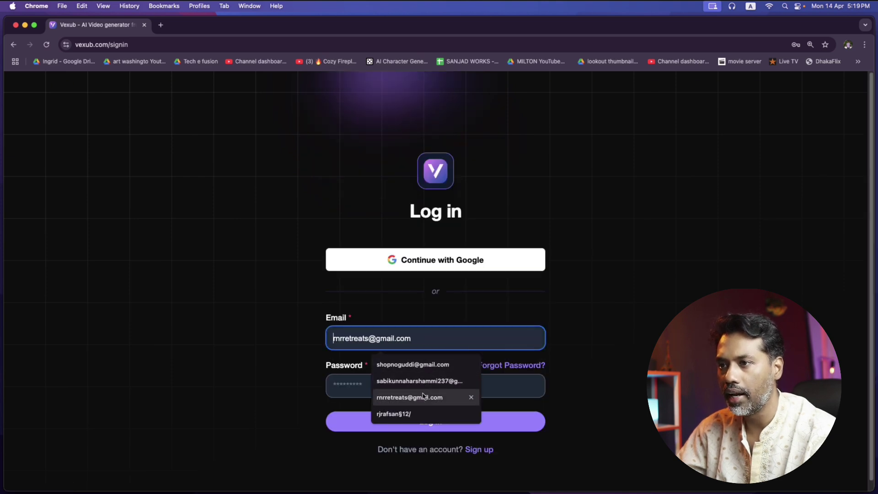
{"action": "left_click", "coordinate": [416, 380]}
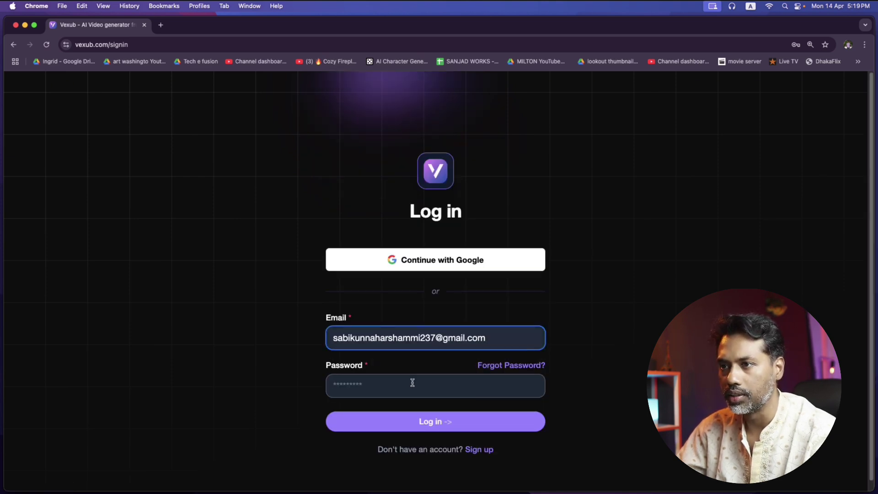
{"action": "left_click", "coordinate": [412, 383]}
{"action": "left_click", "coordinate": [418, 416]}
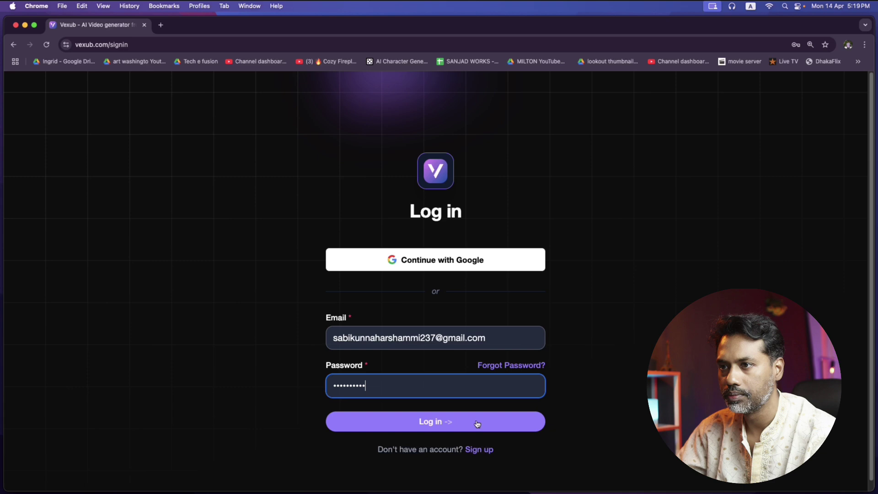
{"action": "left_click", "coordinate": [448, 421]}
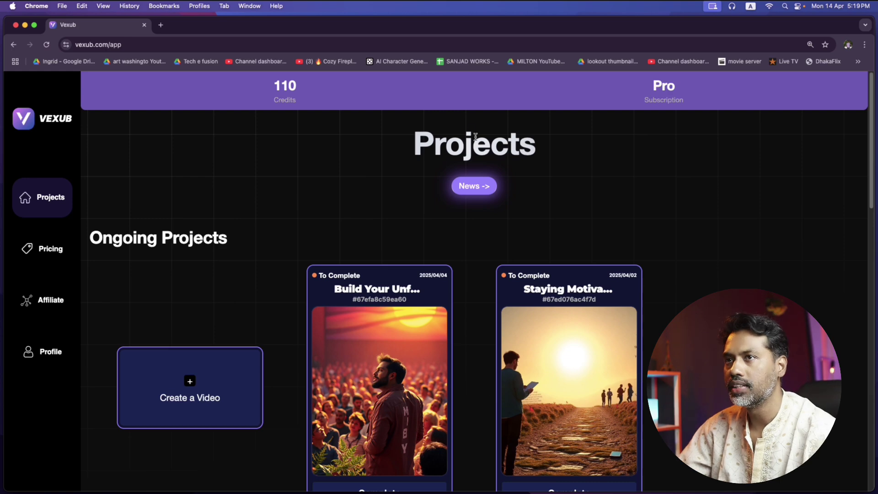
- Start creating a new video and choose SMS Video as the video type
{"action": "scroll", "coordinate": [261, 263], "scroll_direction": "down", "scroll_amount": 4}
{"action": "left_click", "coordinate": [193, 298]}
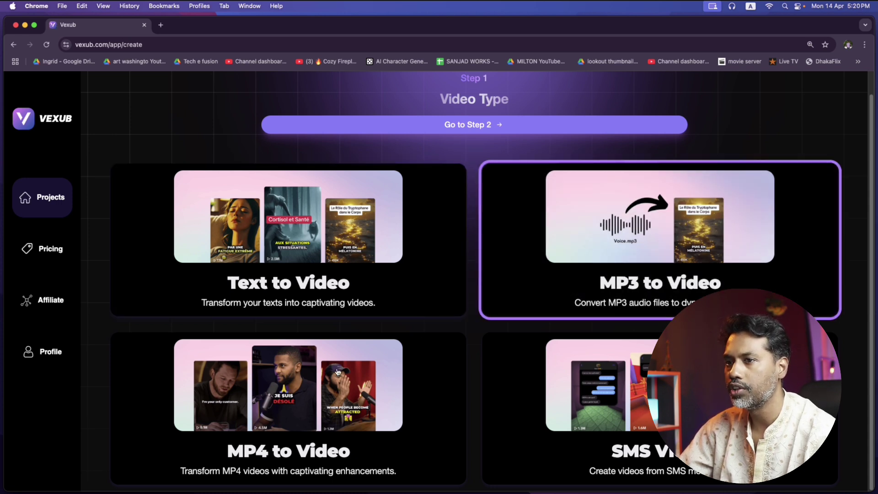
{"action": "left_click", "coordinate": [322, 374]}
{"action": "left_click", "coordinate": [625, 385]}
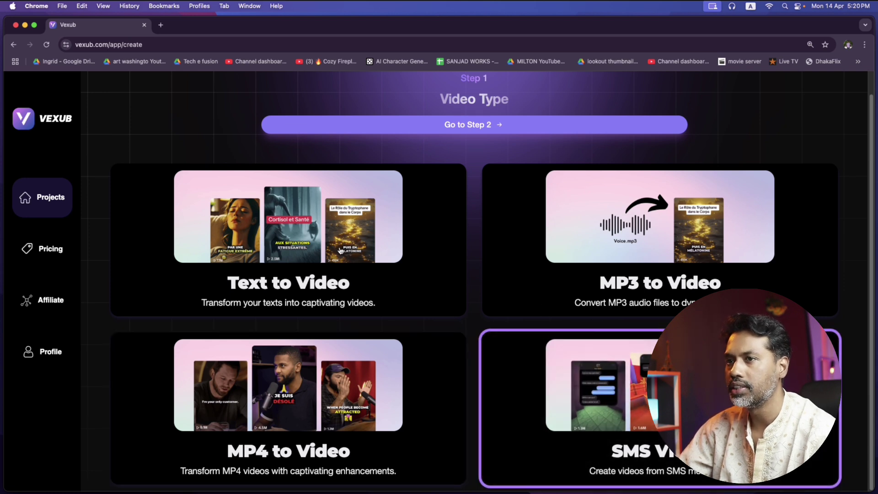
{"action": "left_click", "coordinate": [324, 239]}
{"action": "left_click", "coordinate": [632, 230]}
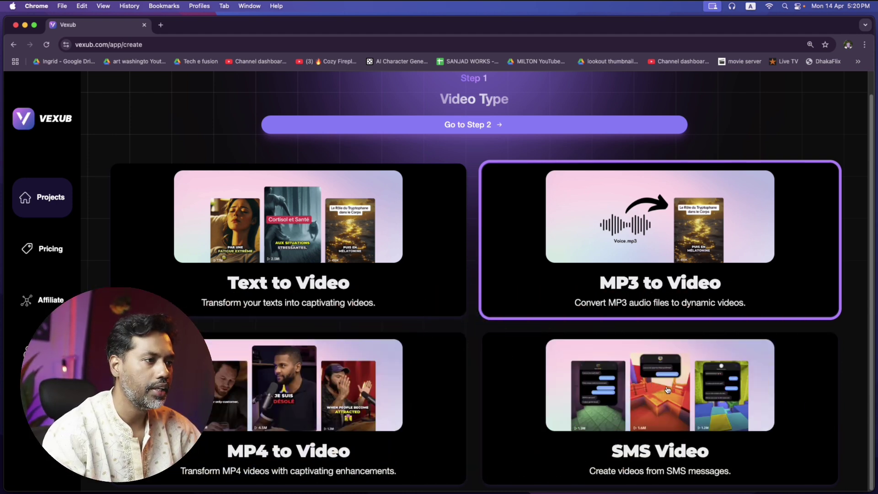
{"action": "left_click", "coordinate": [667, 389]}
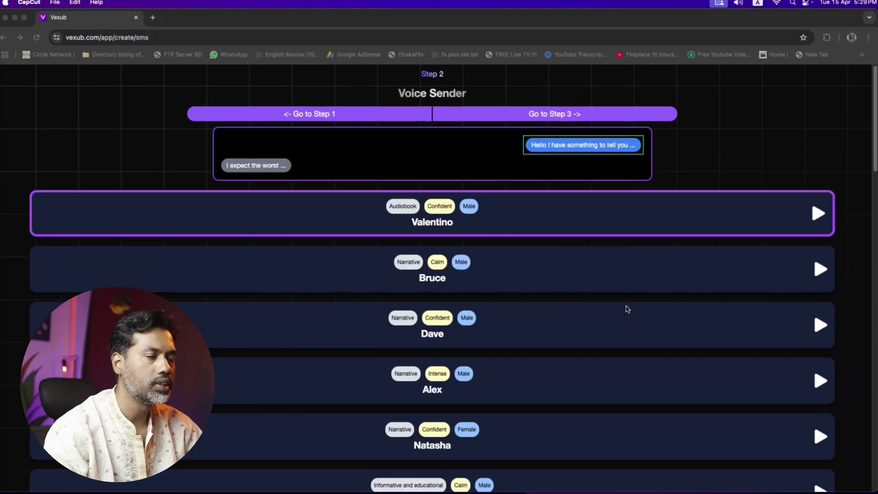
- Browse the available sender voices and select Amelia
{"action": "scroll", "coordinate": [635, 311], "scroll_direction": "down", "scroll_amount": 6}
{"action": "scroll", "coordinate": [646, 316], "scroll_direction": "down", "scroll_amount": 15}
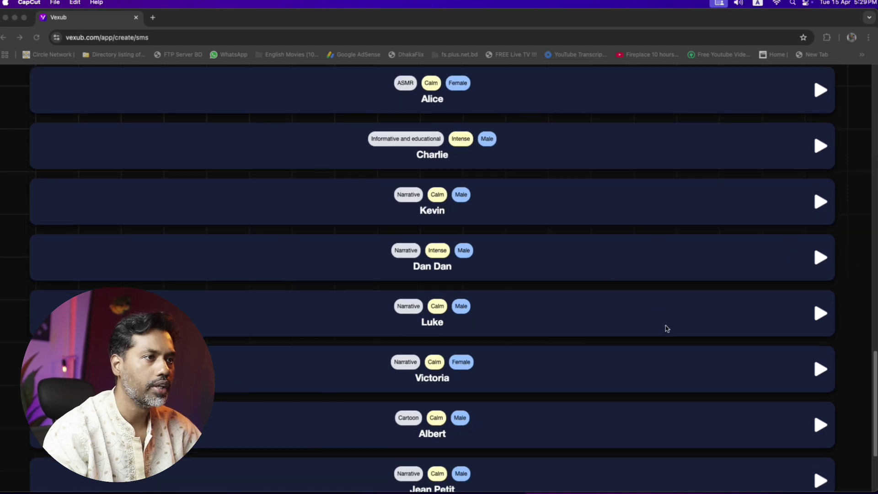
{"action": "scroll", "coordinate": [627, 339], "scroll_direction": "up", "scroll_amount": 4}
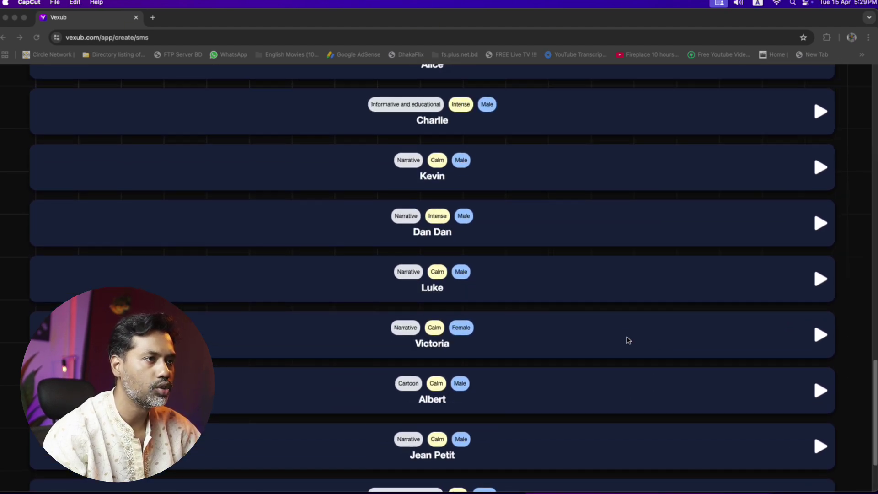
{"action": "scroll", "coordinate": [630, 341], "scroll_direction": "up", "scroll_amount": 4}
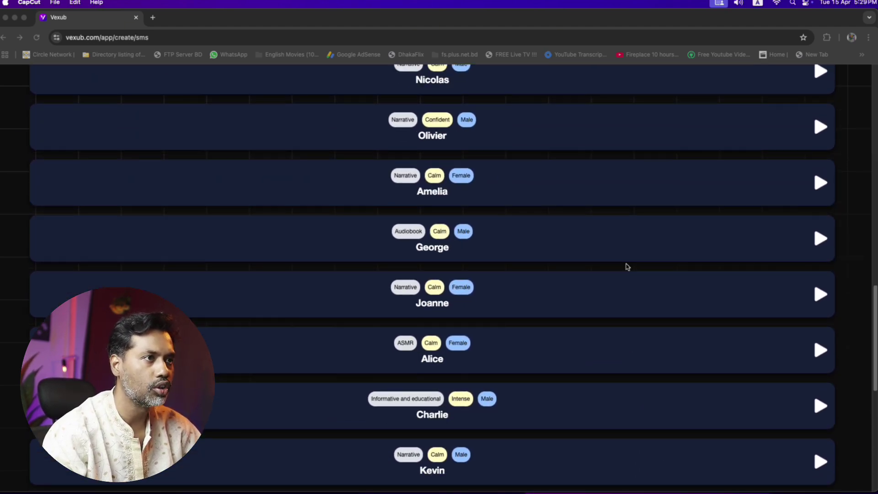
{"action": "scroll", "coordinate": [633, 210], "scroll_direction": "down", "scroll_amount": 3}
{"action": "scroll", "coordinate": [634, 215], "scroll_direction": "down", "scroll_amount": 5}
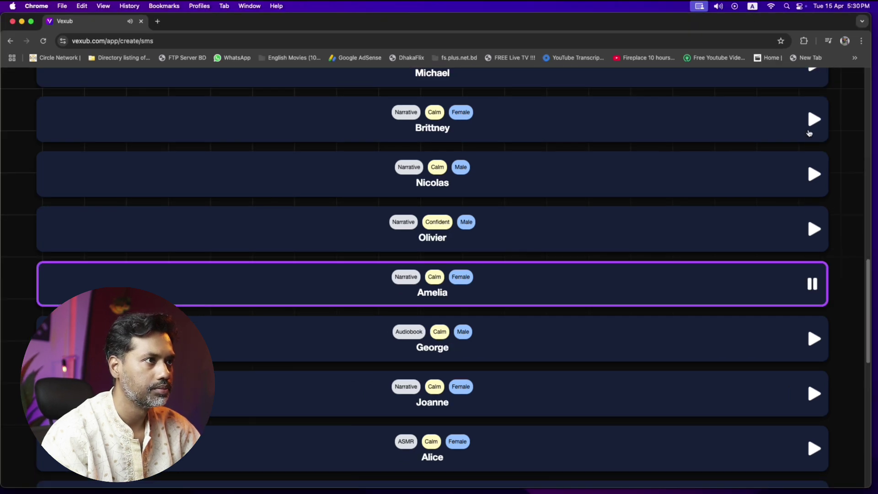
- Play the Brittney and Amelia voice samples, keep Amelia for the sender and continue to Step 3
{"action": "left_click", "coordinate": [813, 121]}
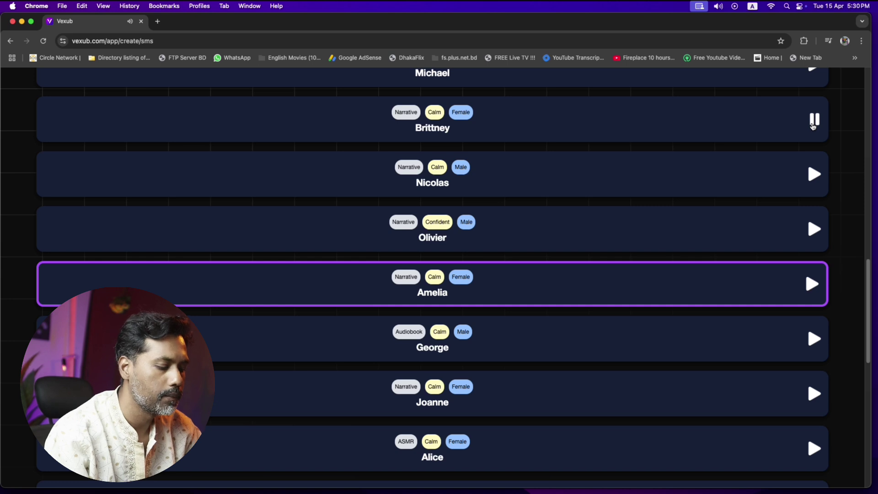
{"action": "left_click", "coordinate": [813, 121]}
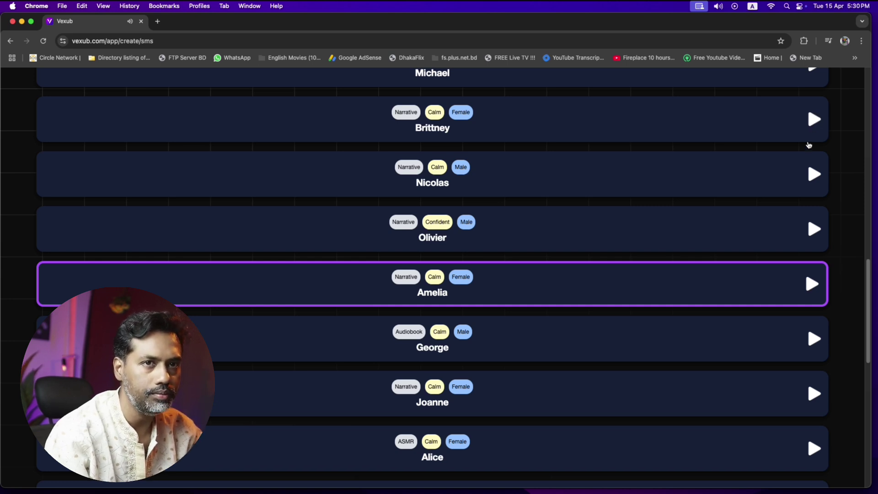
{"action": "left_click", "coordinate": [810, 286]}
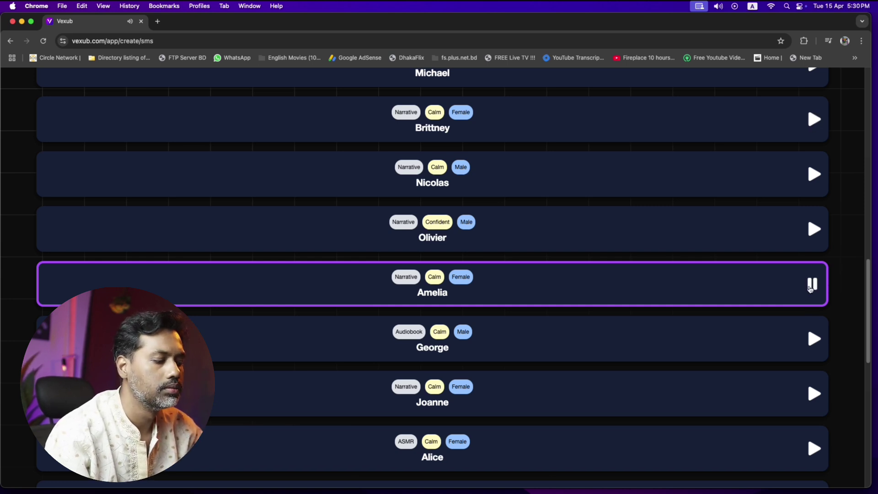
{"action": "left_click", "coordinate": [808, 288]}
{"action": "scroll", "coordinate": [697, 284], "scroll_direction": "up", "scroll_amount": 7}
{"action": "scroll", "coordinate": [686, 287], "scroll_direction": "up", "scroll_amount": 5}
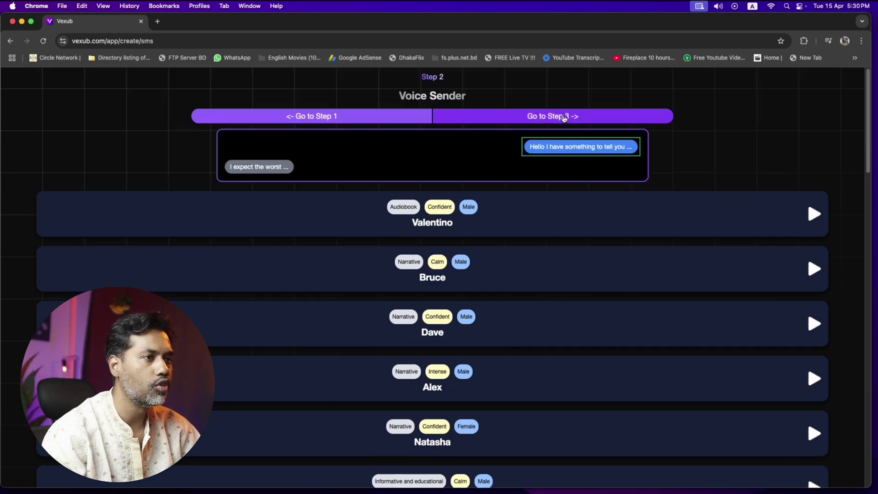
{"action": "left_click", "coordinate": [564, 118]}
- Audition the Olivier, Mark and Benjamin voices, choose Benjamin as the recipient's voice and continue to Step 4
{"action": "scroll", "coordinate": [606, 369], "scroll_direction": "down", "scroll_amount": 15}
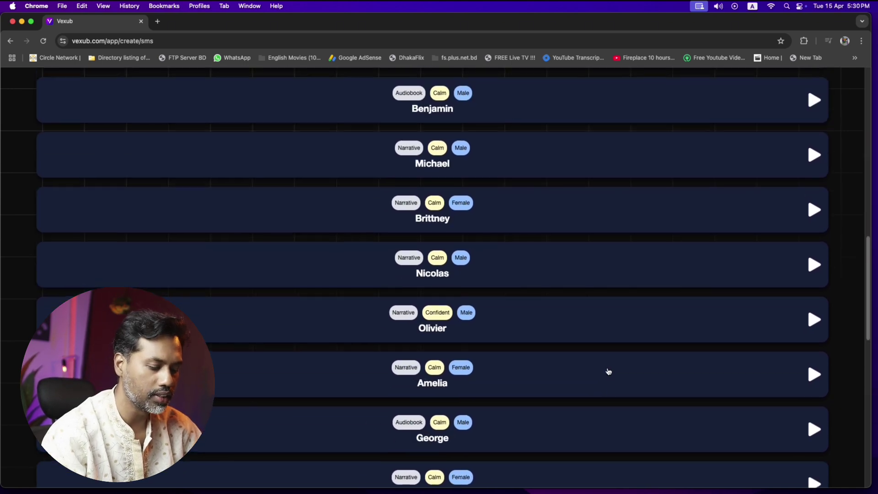
{"action": "left_click", "coordinate": [557, 324]}
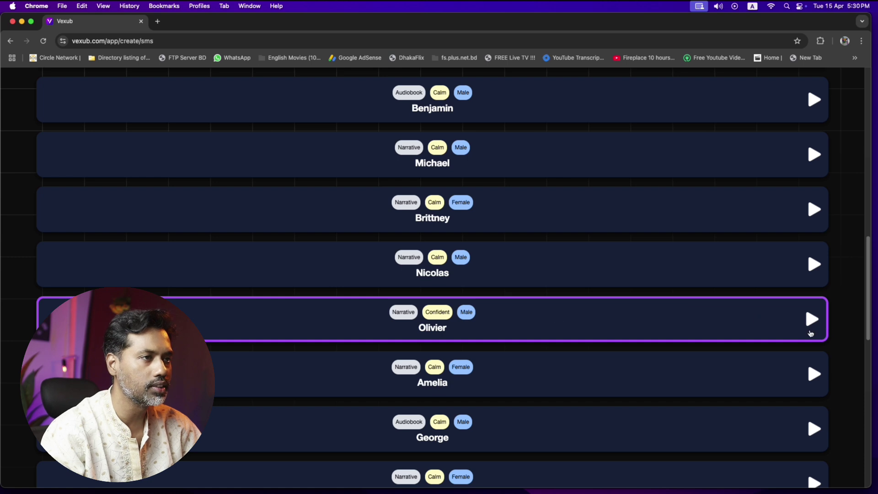
{"action": "left_click", "coordinate": [812, 320]}
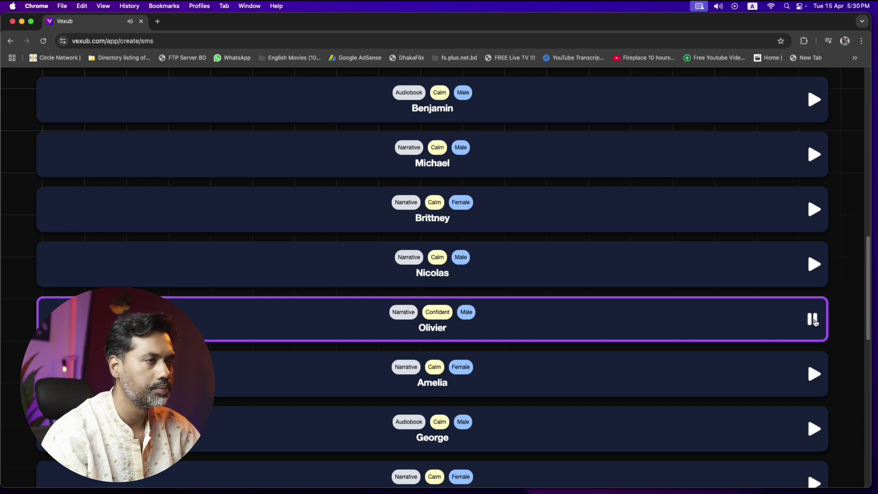
{"action": "scroll", "coordinate": [812, 210], "scroll_direction": "up", "scroll_amount": 5}
{"action": "left_click", "coordinate": [812, 207]}
{"action": "left_click", "coordinate": [619, 378]}
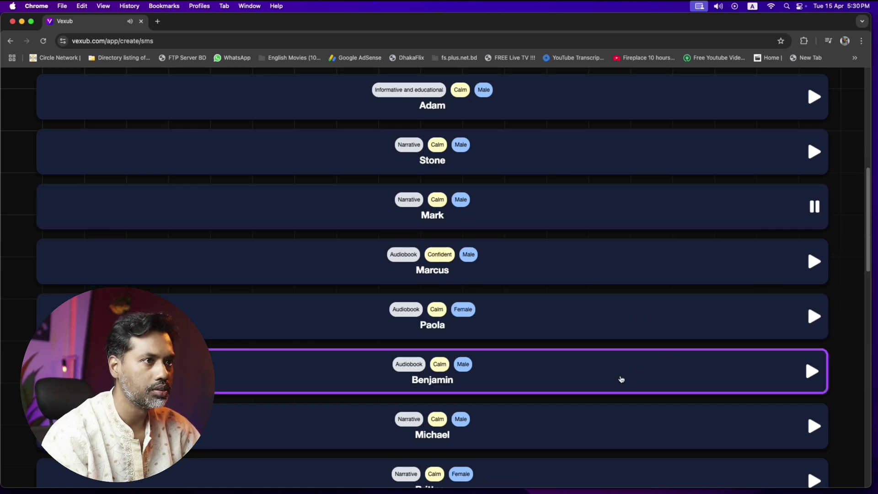
{"action": "left_click", "coordinate": [814, 370]}
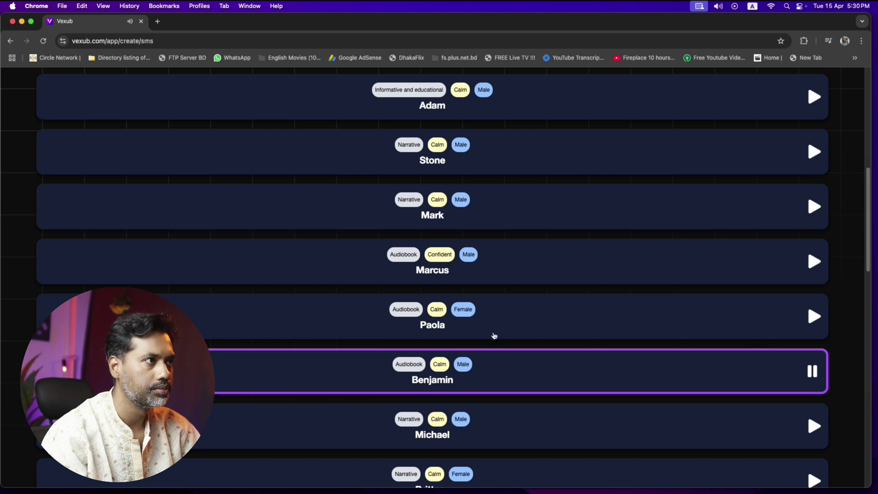
{"action": "scroll", "coordinate": [595, 357], "scroll_direction": "up", "scroll_amount": 10}
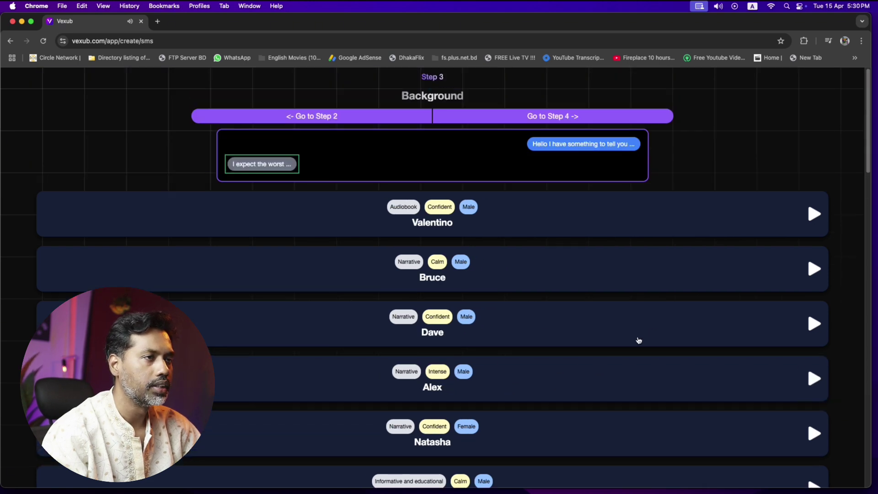
{"action": "left_click", "coordinate": [579, 118]}
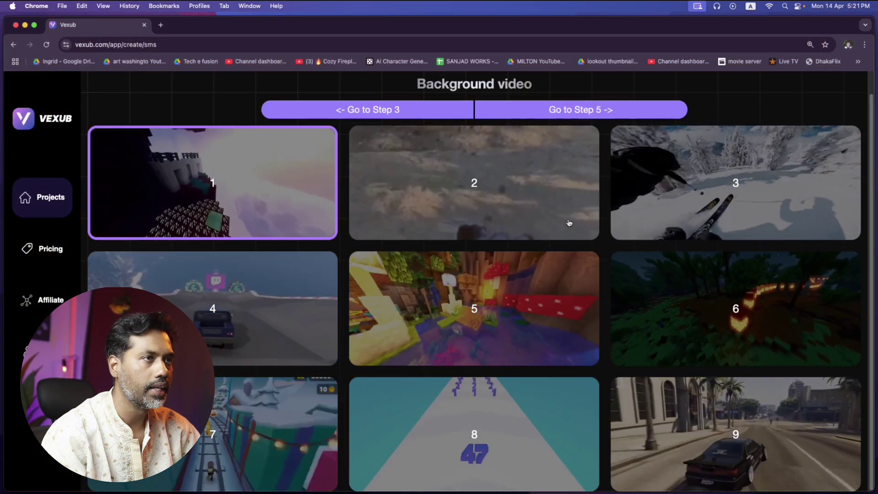
- Choose background video 9, the city car-driving clip, and continue to Step 5
{"action": "scroll", "coordinate": [569, 223], "scroll_direction": "up", "scroll_amount": 1}
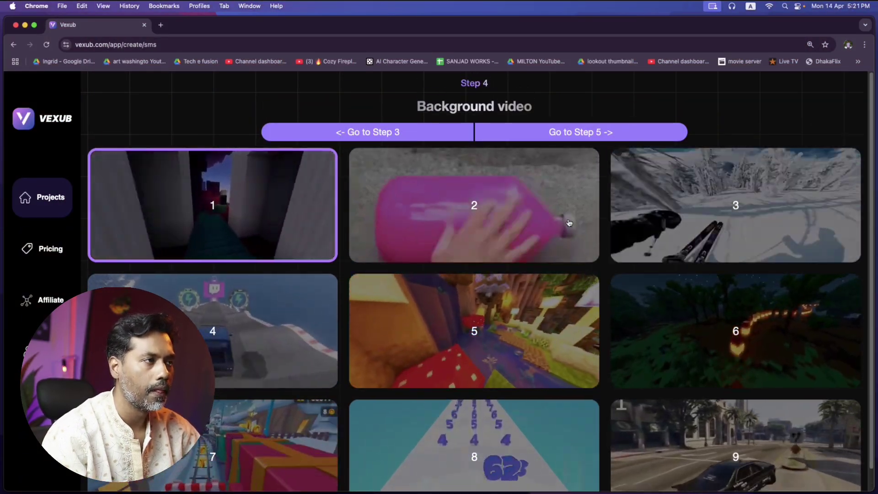
{"action": "scroll", "coordinate": [569, 275], "scroll_direction": "down", "scroll_amount": 1}
{"action": "left_click", "coordinate": [720, 423]}
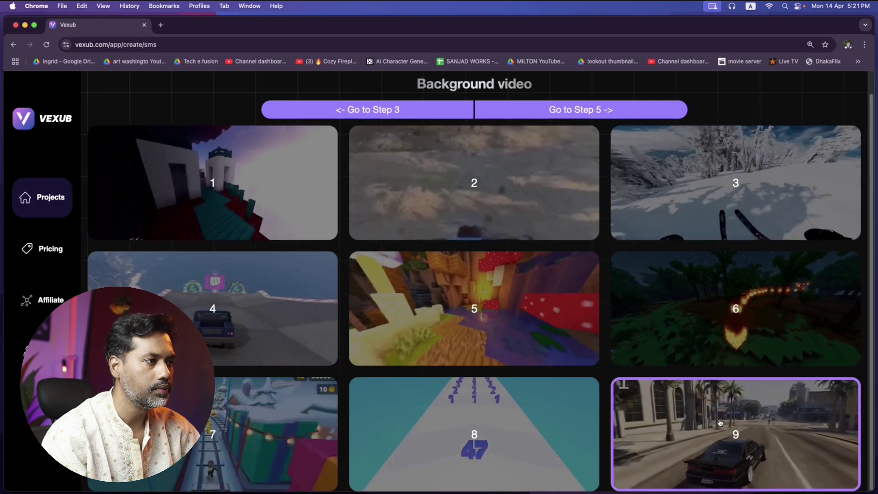
{"action": "scroll", "coordinate": [714, 423], "scroll_direction": "up", "scroll_amount": 1}
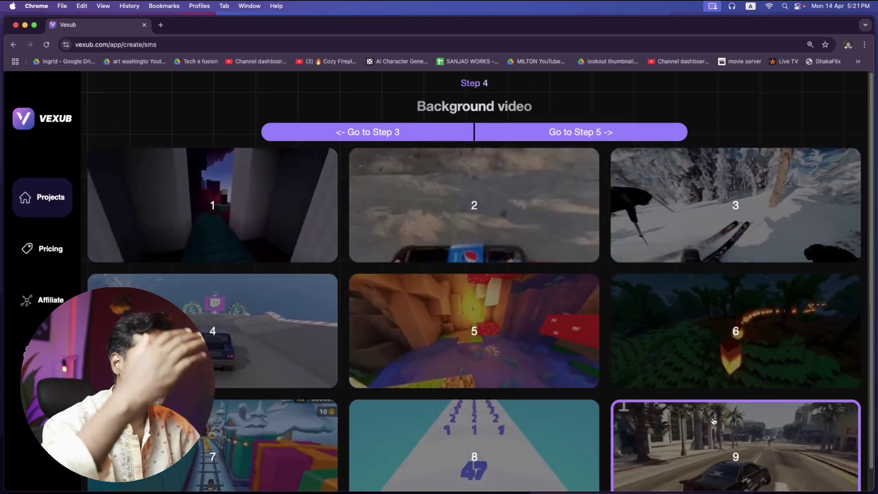
{"action": "scroll", "coordinate": [718, 428], "scroll_direction": "down", "scroll_amount": 1}
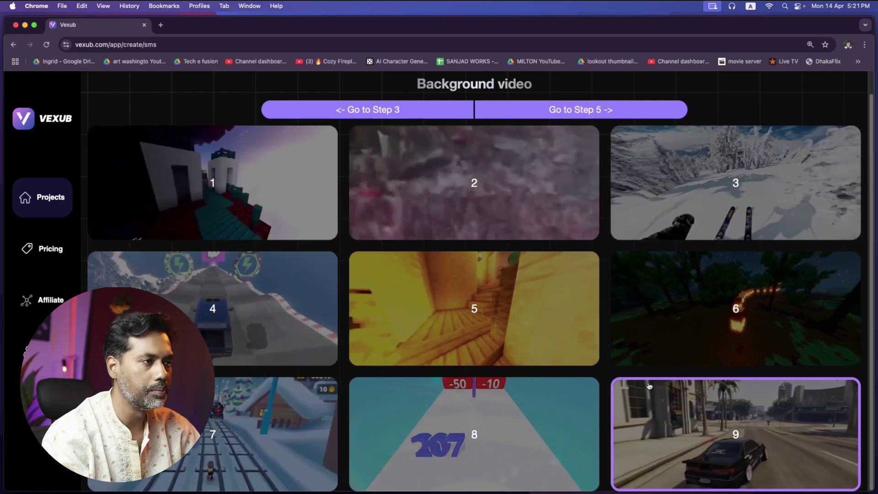
{"action": "scroll", "coordinate": [657, 360], "scroll_direction": "up", "scroll_amount": 1}
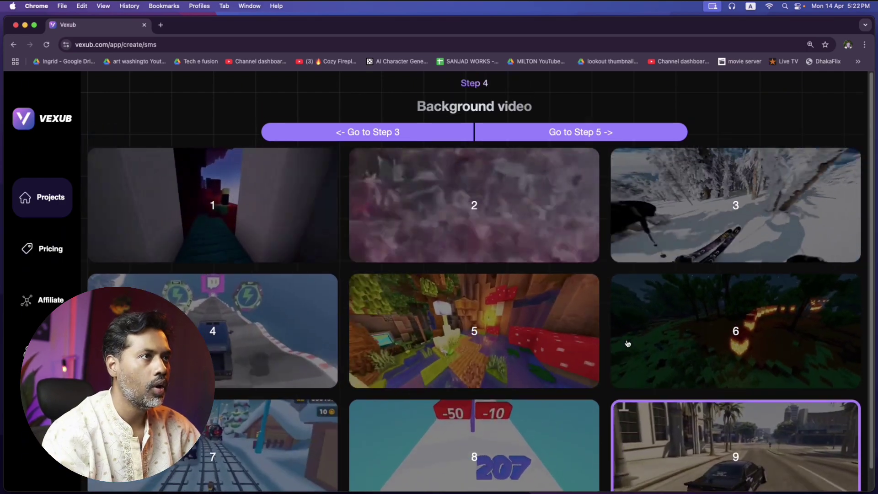
{"action": "left_click", "coordinate": [588, 134]}
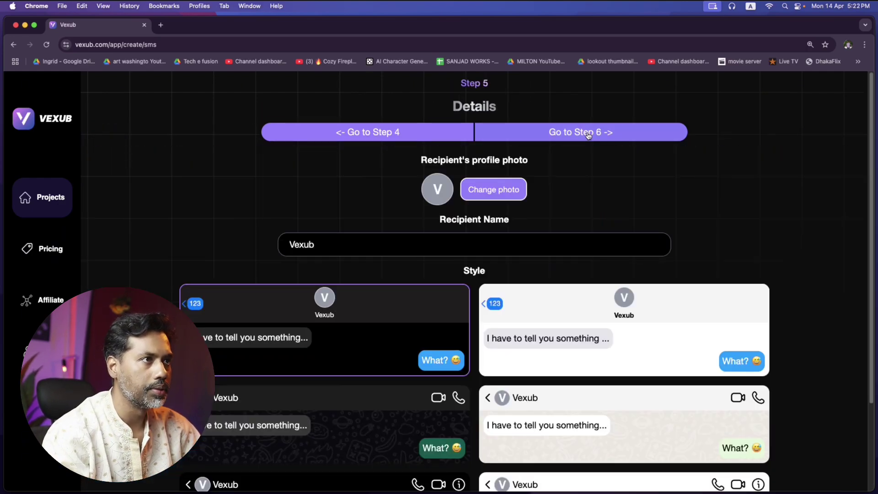
- Replace the default recipient name with a woman's first name and upload the latin-woman JPG from the vexub folder as the profile photo
{"action": "scroll", "coordinate": [393, 234], "scroll_direction": "down", "scroll_amount": 5}
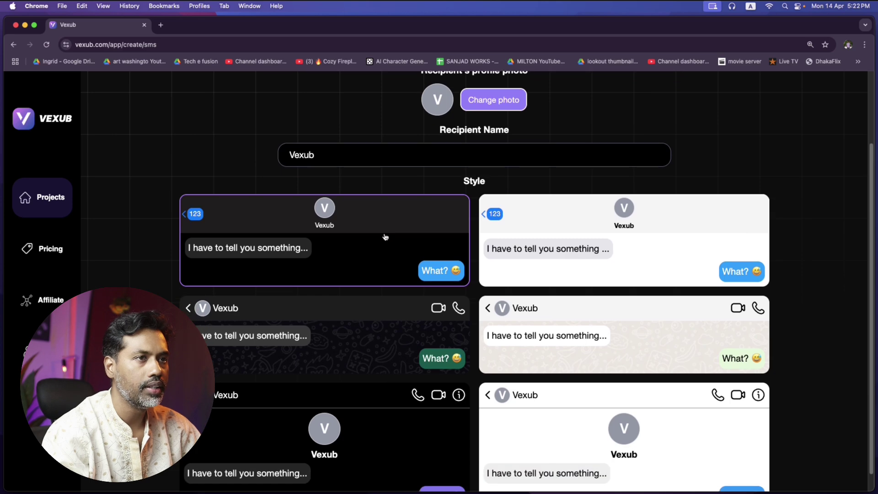
{"action": "scroll", "coordinate": [408, 239], "scroll_direction": "up", "scroll_amount": 3}
{"action": "scroll", "coordinate": [408, 239], "scroll_direction": "up", "scroll_amount": 1}
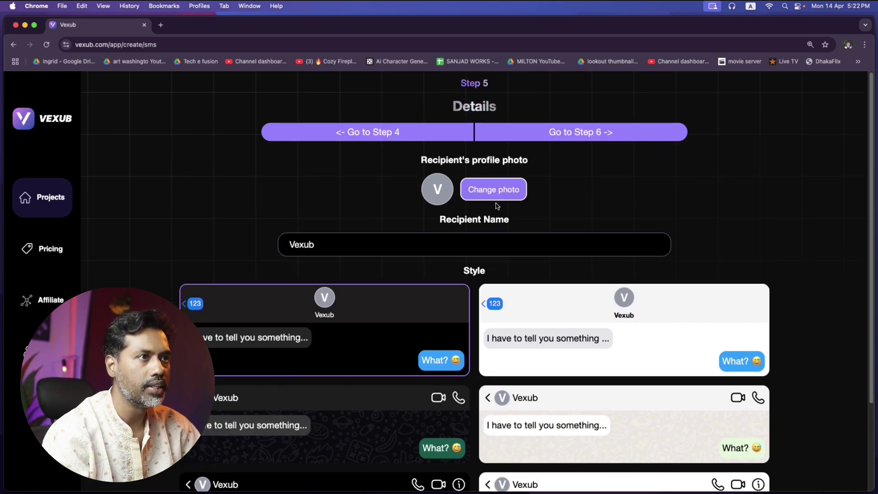
{"action": "scroll", "coordinate": [497, 206], "scroll_direction": "down", "scroll_amount": 3}
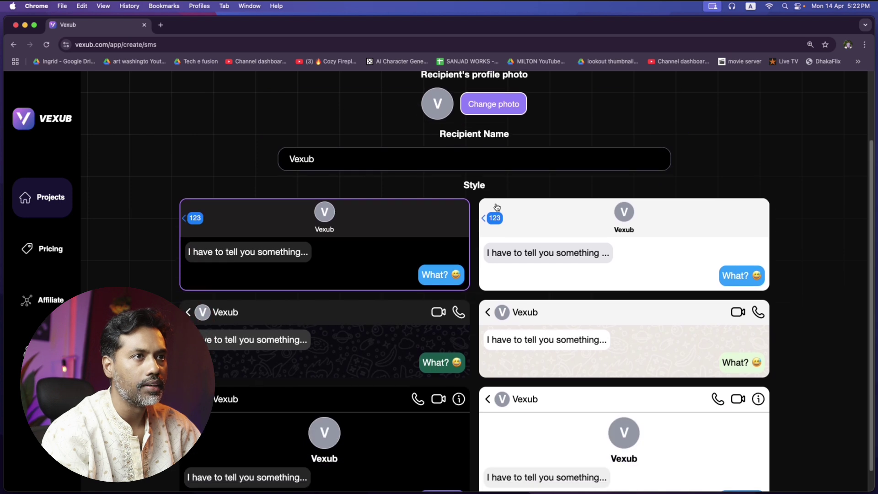
{"action": "scroll", "coordinate": [497, 206], "scroll_direction": "up", "scroll_amount": 3}
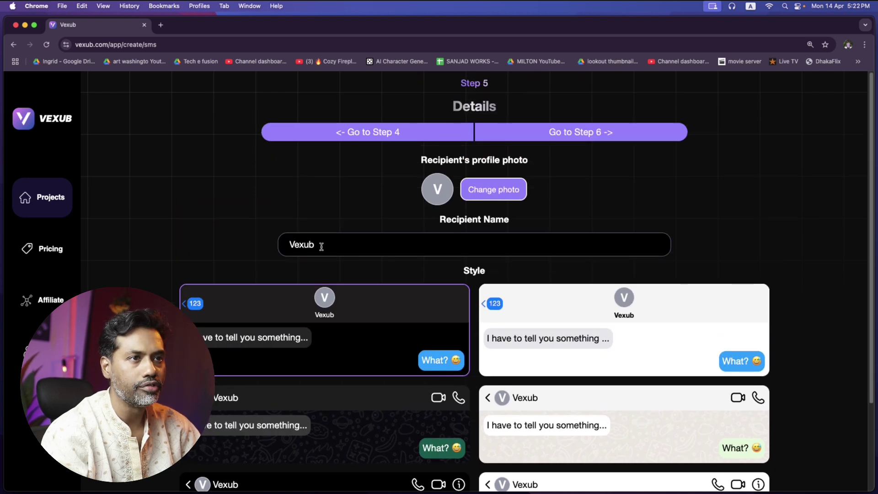
{"action": "left_click_drag", "start_coordinate": [321, 247], "coordinate": [270, 248]}
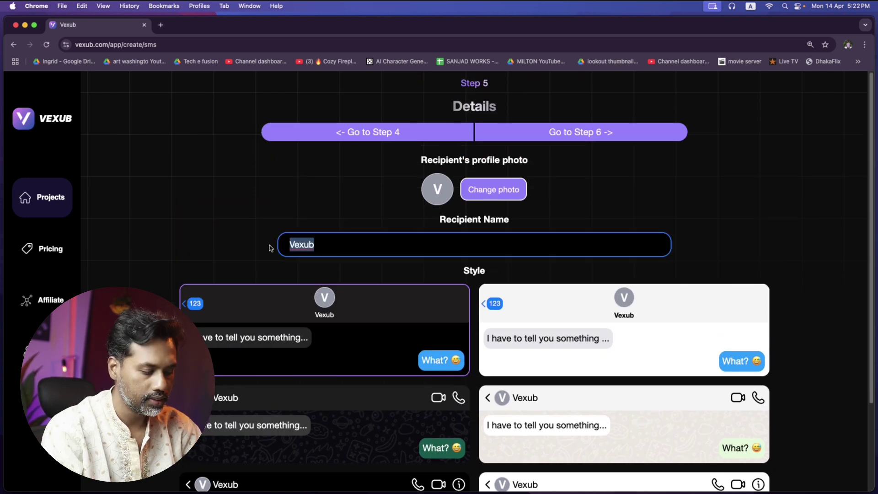
{"action": "type", "text": "Sa"}
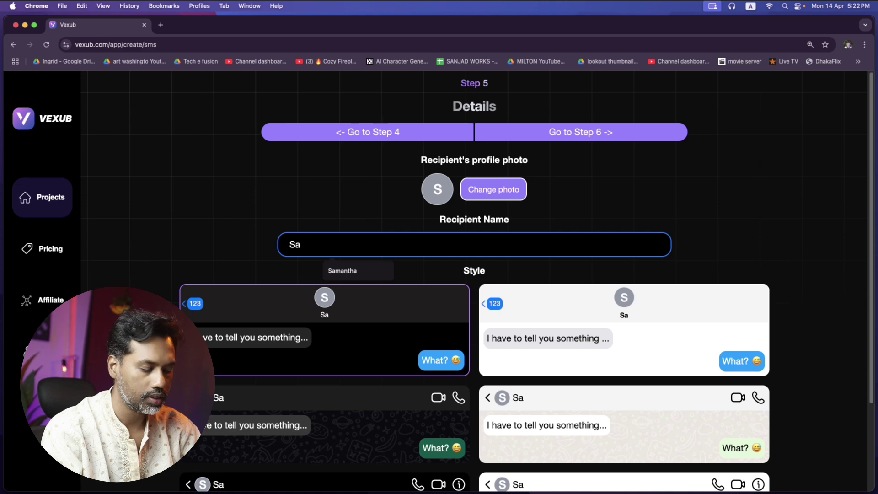
{"action": "type", "text": "mantha"}
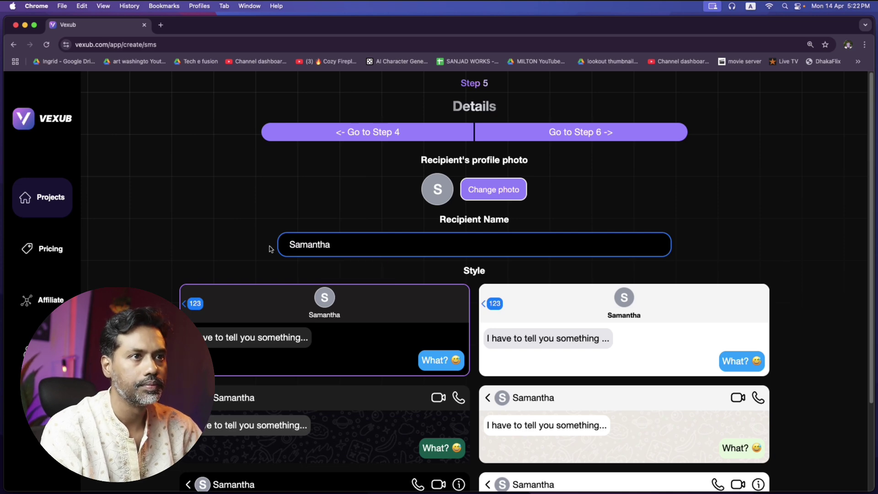
{"action": "left_click", "coordinate": [506, 190]}
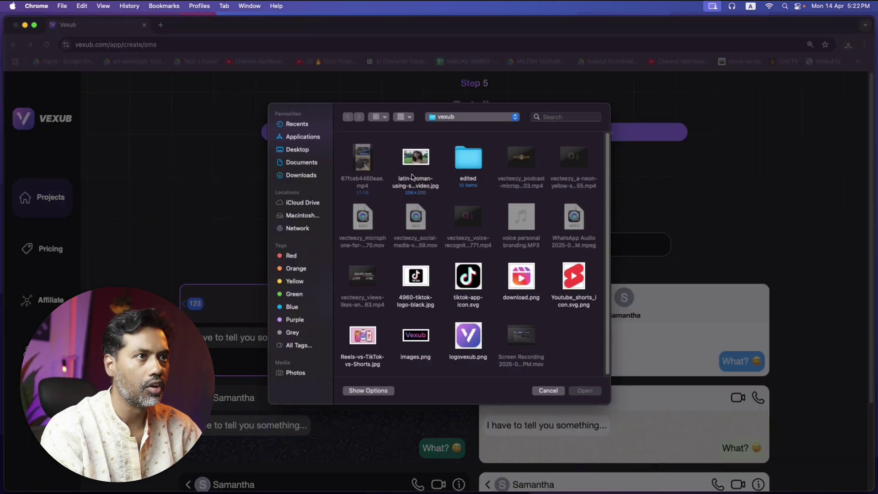
{"action": "double_click", "coordinate": [406, 159]}
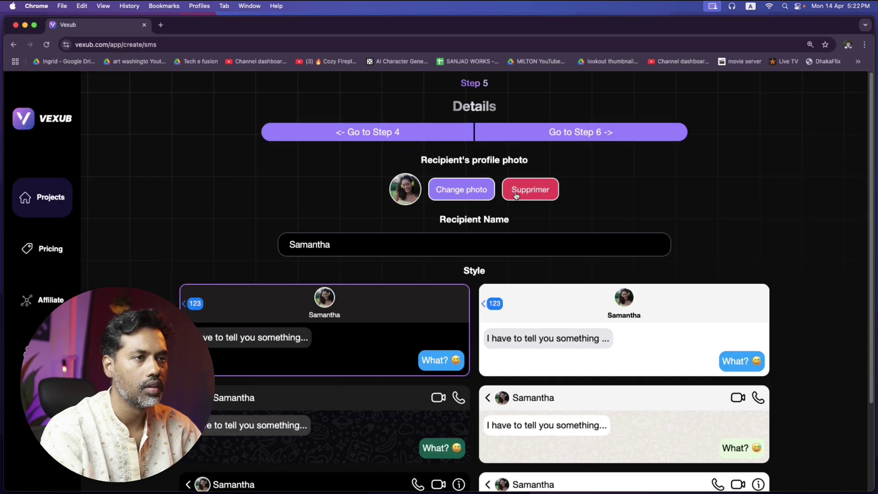
- Try the dark patterned chat style, return to the black style with blue reply bubbles and continue to Step 6
{"action": "scroll", "coordinate": [515, 201], "scroll_direction": "down", "scroll_amount": 2}
{"action": "scroll", "coordinate": [514, 212], "scroll_direction": "down", "scroll_amount": 2}
{"action": "scroll", "coordinate": [456, 286], "scroll_direction": "up", "scroll_amount": 5}
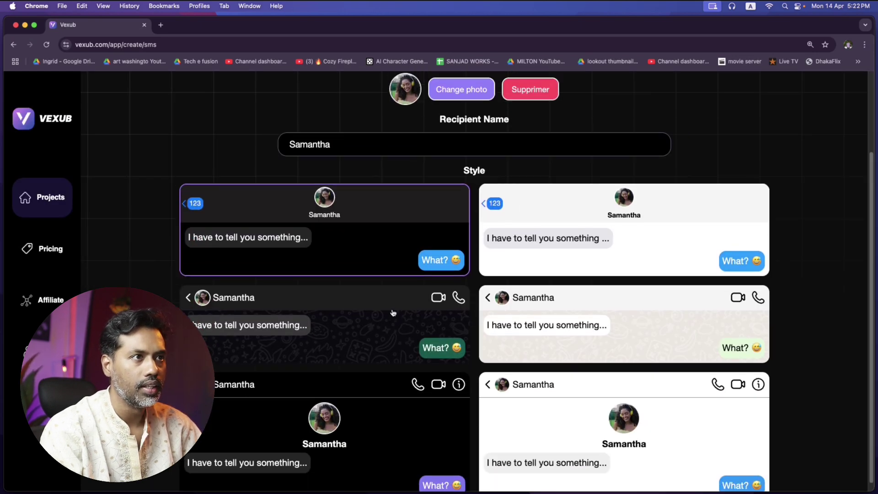
{"action": "scroll", "coordinate": [405, 242], "scroll_direction": "down", "scroll_amount": 4}
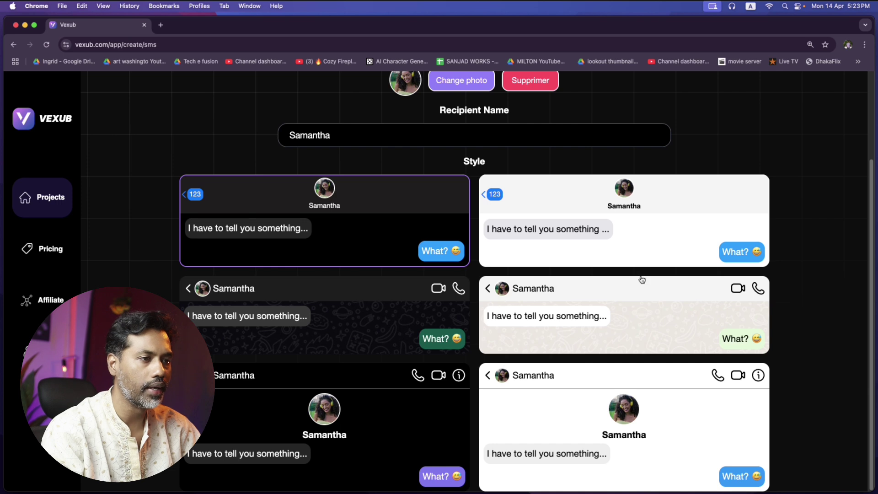
{"action": "left_click", "coordinate": [347, 303]}
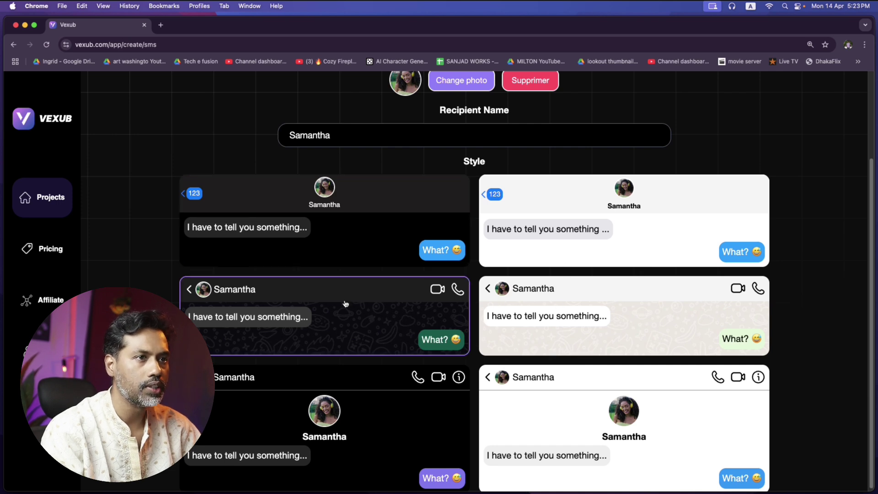
{"action": "left_click", "coordinate": [336, 215]}
{"action": "scroll", "coordinate": [526, 302], "scroll_direction": "up", "scroll_amount": 3}
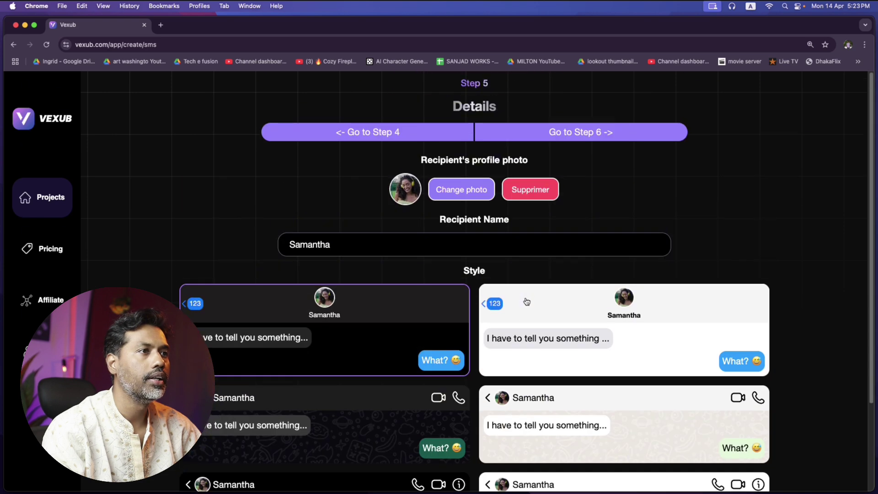
{"action": "left_click", "coordinate": [579, 136]}
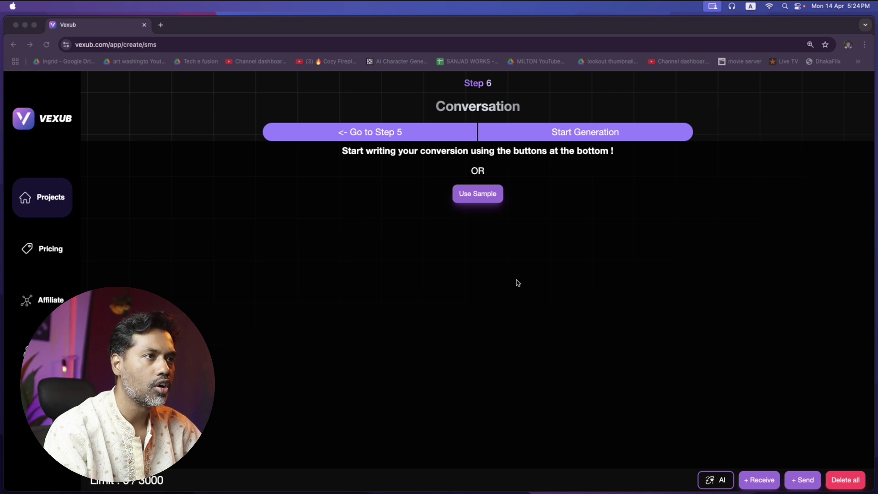
- Generate the conversation with AI from the prompt "generate a romantic conversation which is a bit funny as well. and make sure its in english."
{"action": "left_click", "coordinate": [714, 482]}
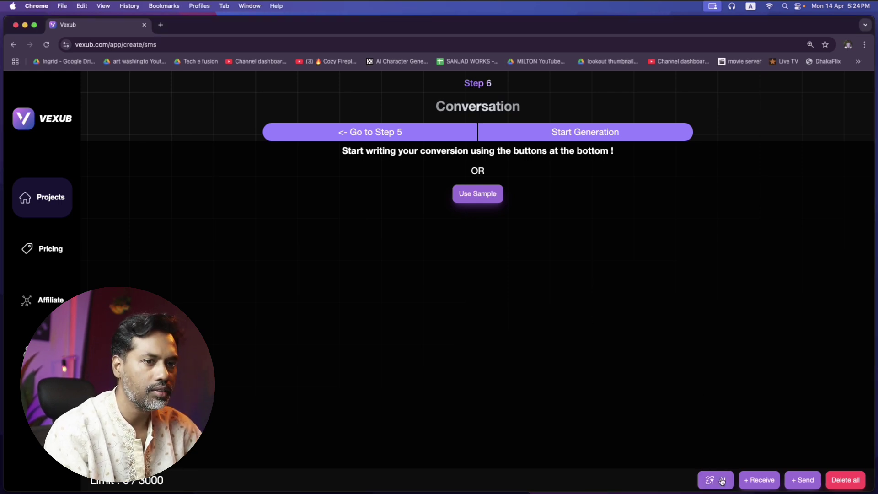
{"action": "left_click", "coordinate": [722, 481]}
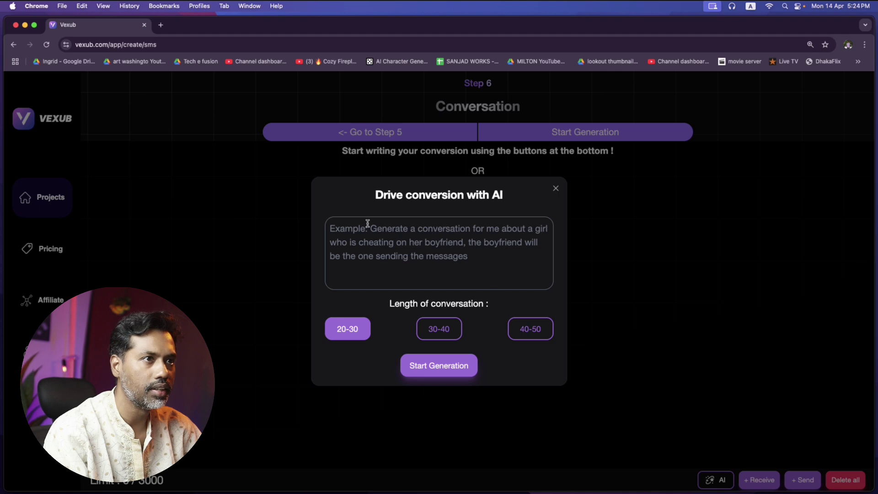
{"action": "left_click", "coordinate": [393, 237]}
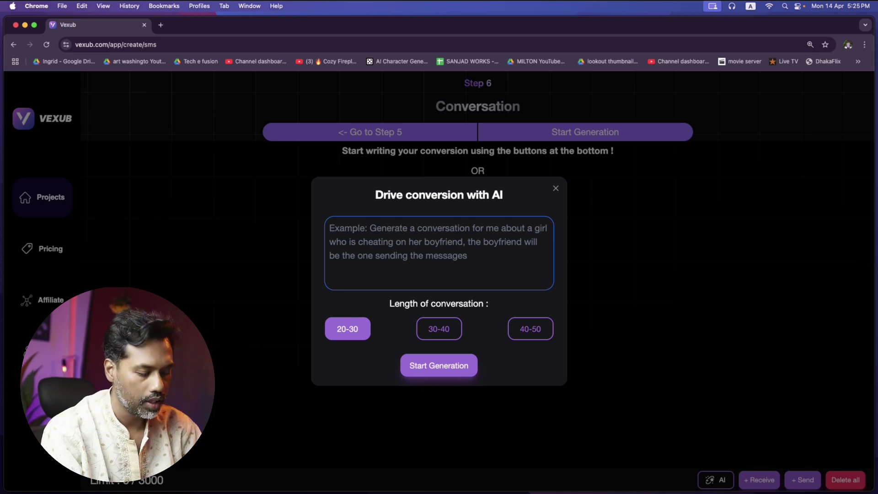
{"action": "type", "text": "gene"}
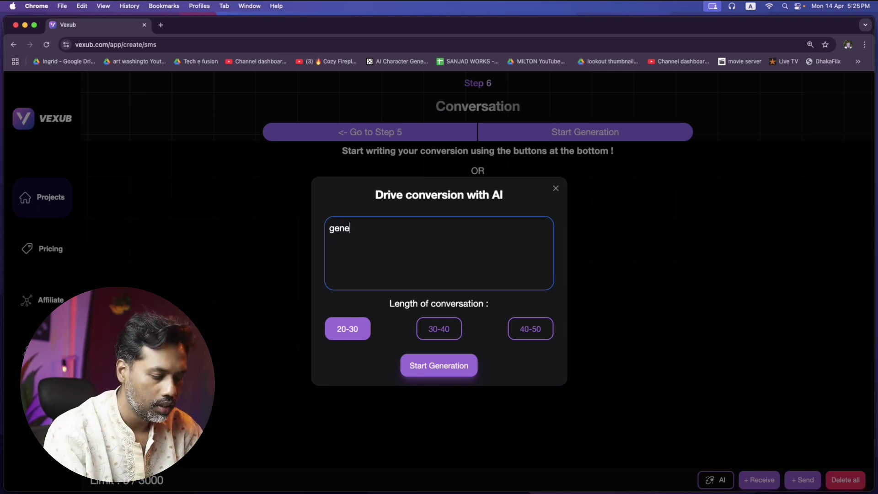
{"action": "type", "text": "rate a romanti"}
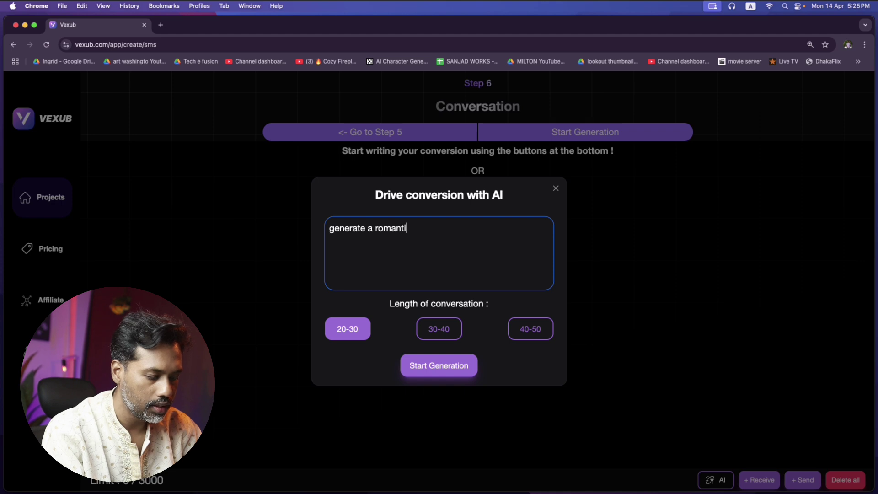
{"action": "type", "text": "c conv"}
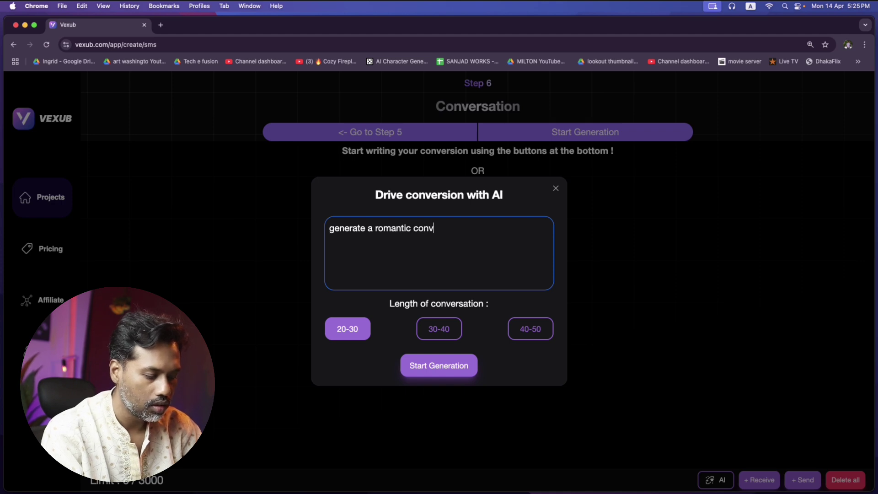
{"action": "type", "text": "ersation"}
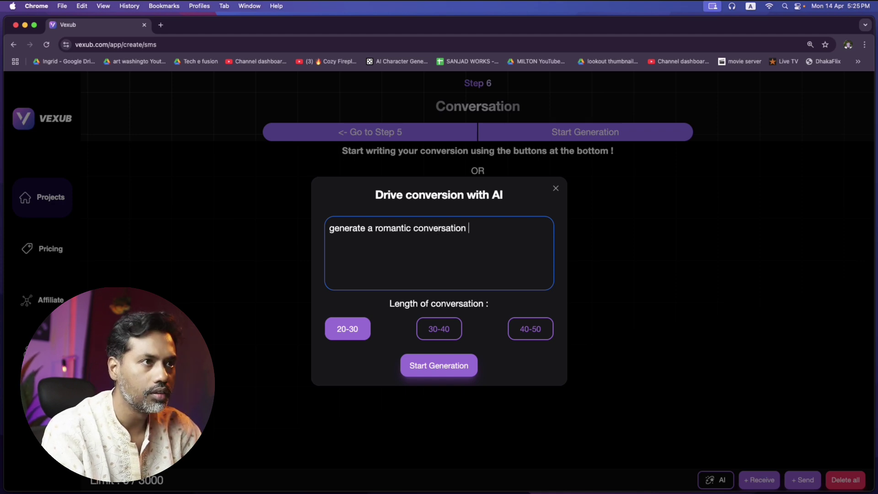
{"action": "type", "text": " which i"}
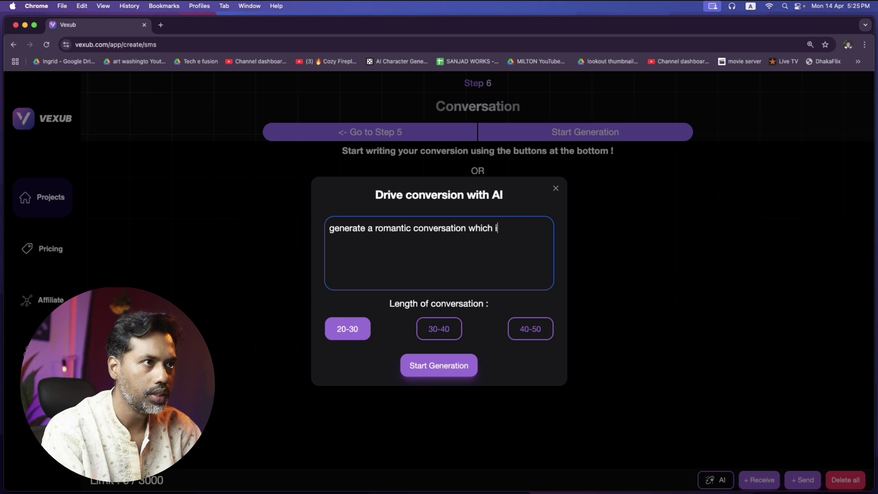
{"action": "type", "text": "s a bi"}
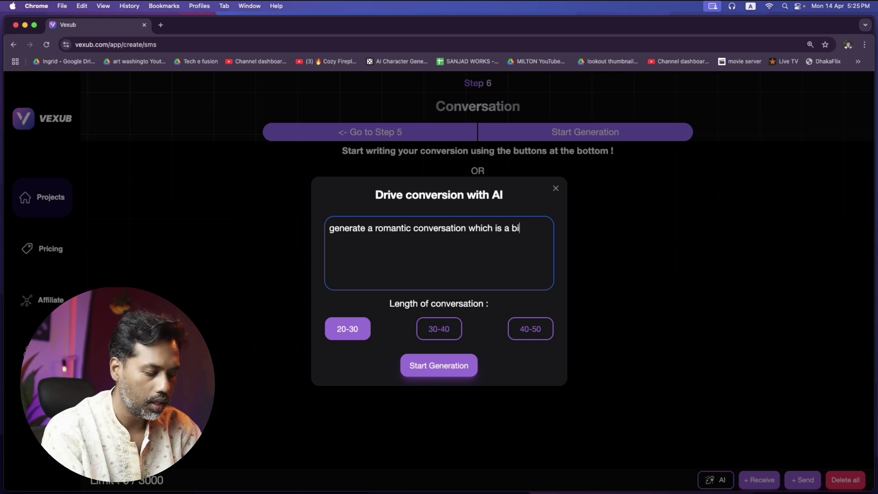
{"action": "type", "text": "t funny as "}
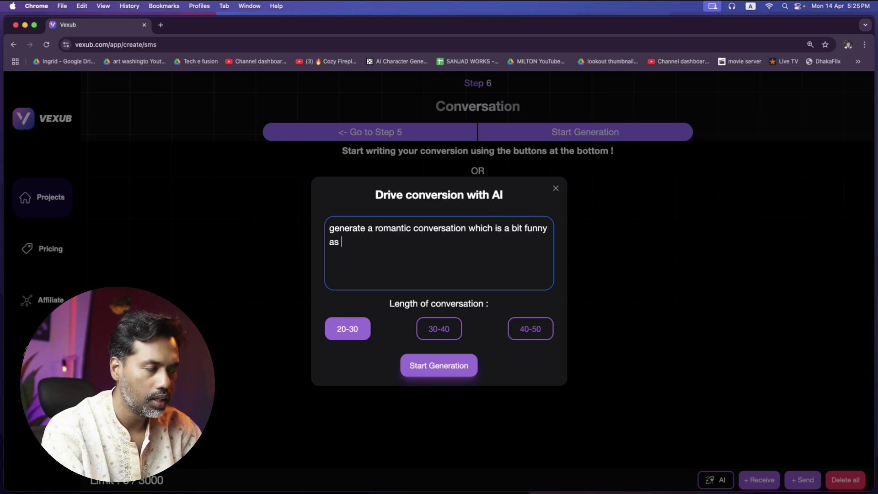
{"action": "type", "text": "well"}
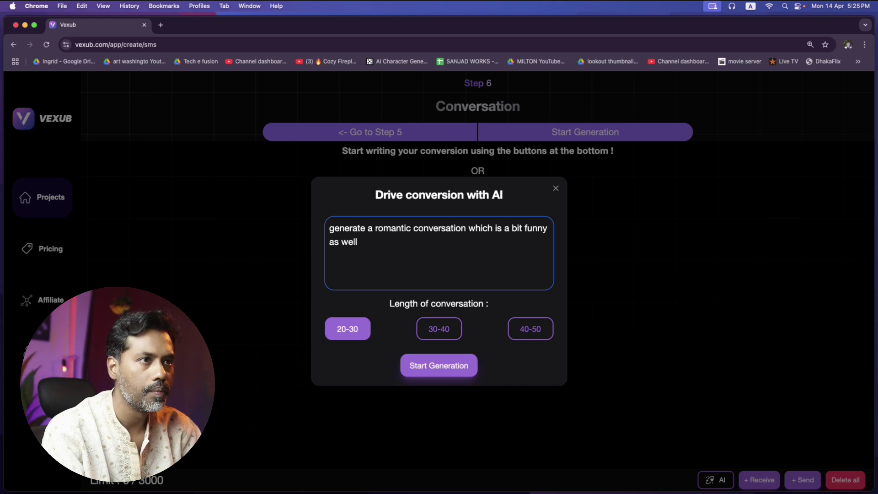
{"action": "type", "text": ". and "}
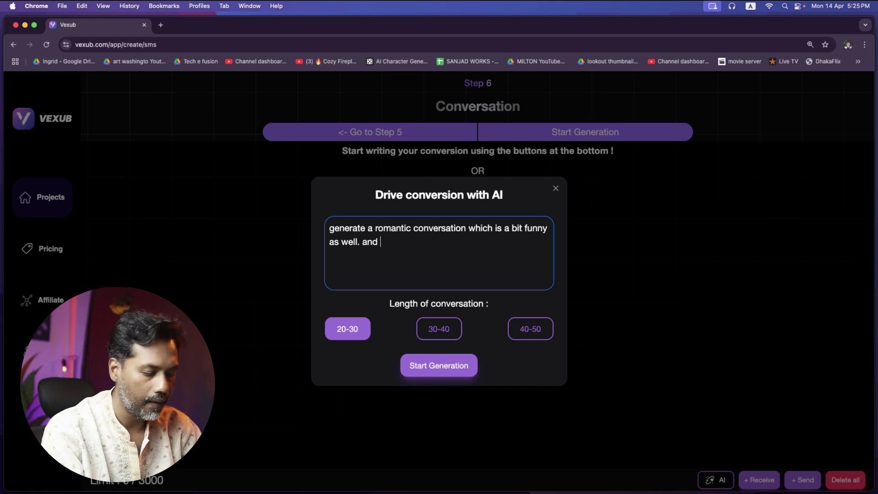
{"action": "type", "text": "make s"}
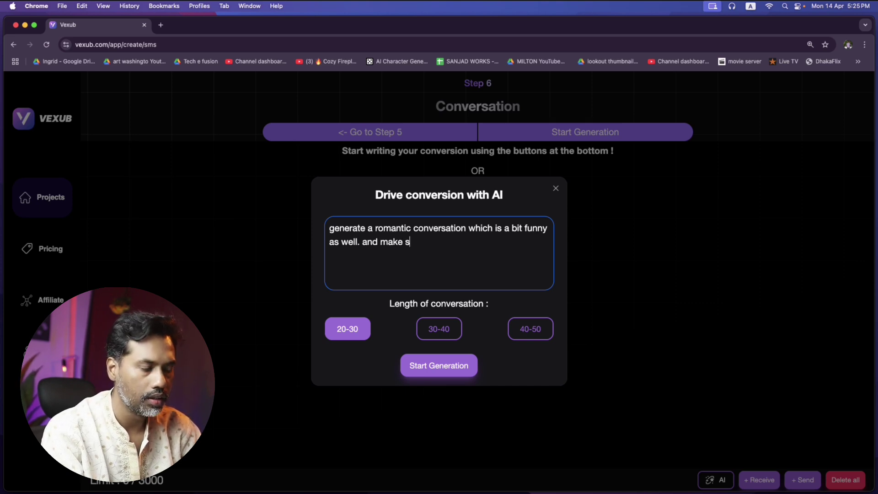
{"action": "type", "text": "ure it"}
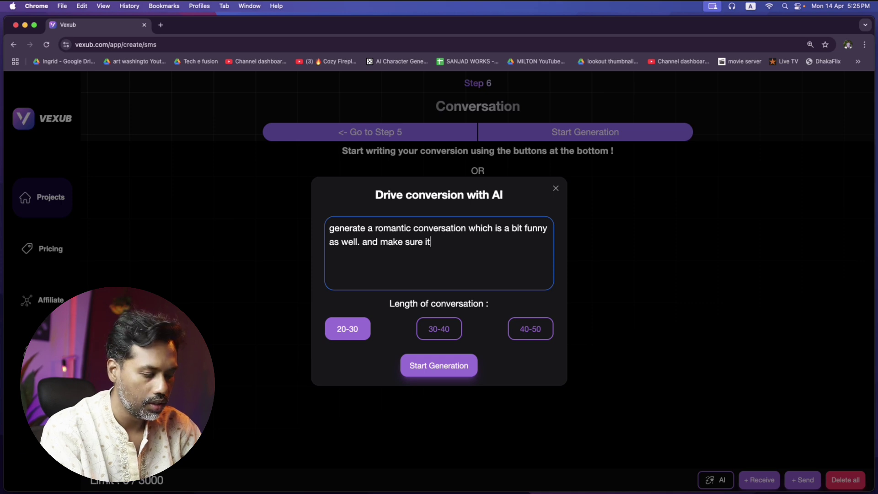
{"action": "type", "text": "s in english."}
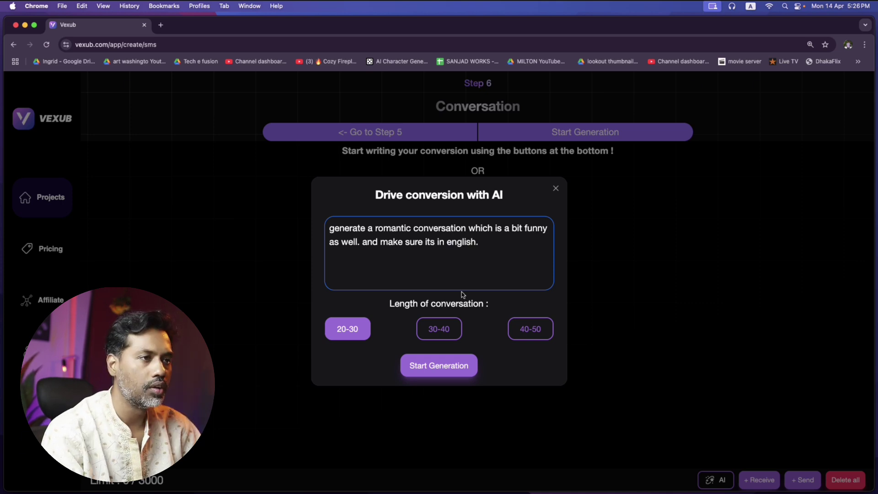
{"action": "left_click", "coordinate": [451, 370]}
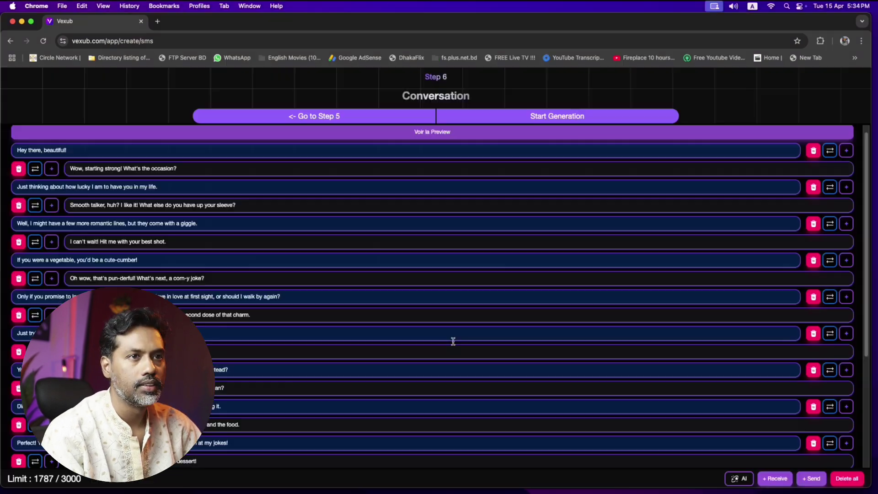
- Review the AI-written messages from first to last and start generating the video
{"action": "scroll", "coordinate": [453, 342], "scroll_direction": "down", "scroll_amount": 5}
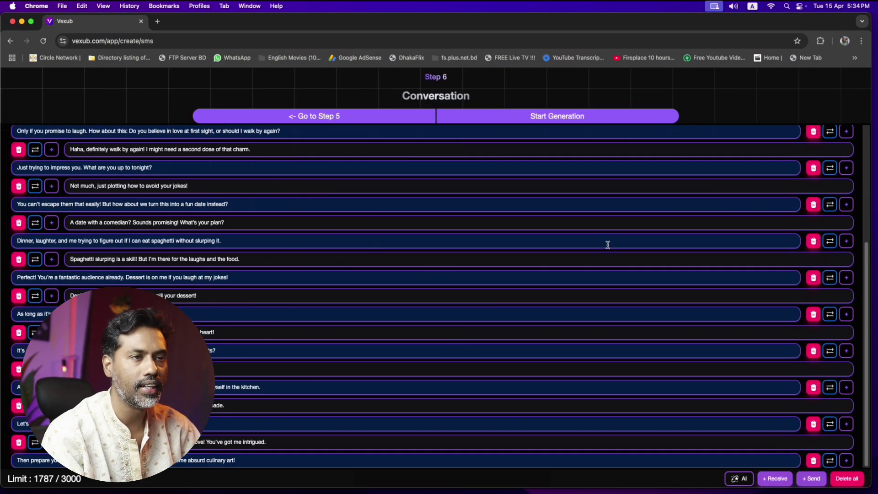
{"action": "scroll", "coordinate": [429, 307], "scroll_direction": "up", "scroll_amount": 5}
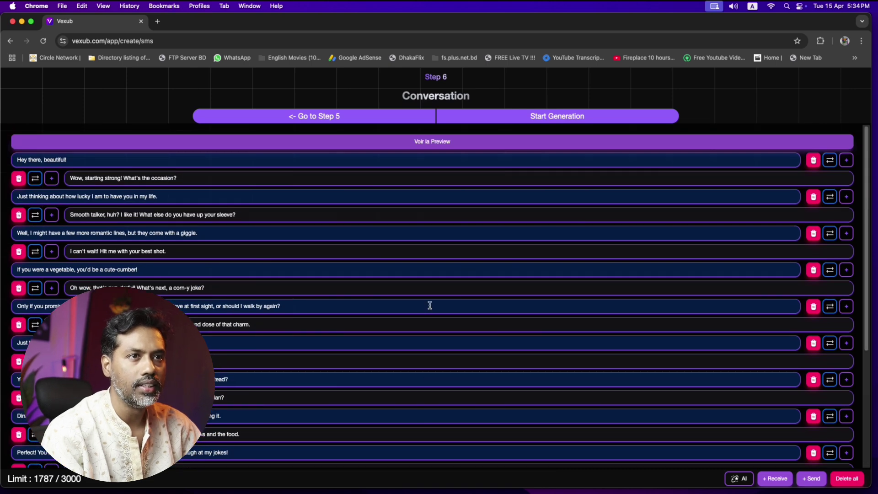
{"action": "scroll", "coordinate": [430, 306], "scroll_direction": "down", "scroll_amount": 3}
{"action": "scroll", "coordinate": [428, 308], "scroll_direction": "up", "scroll_amount": 3}
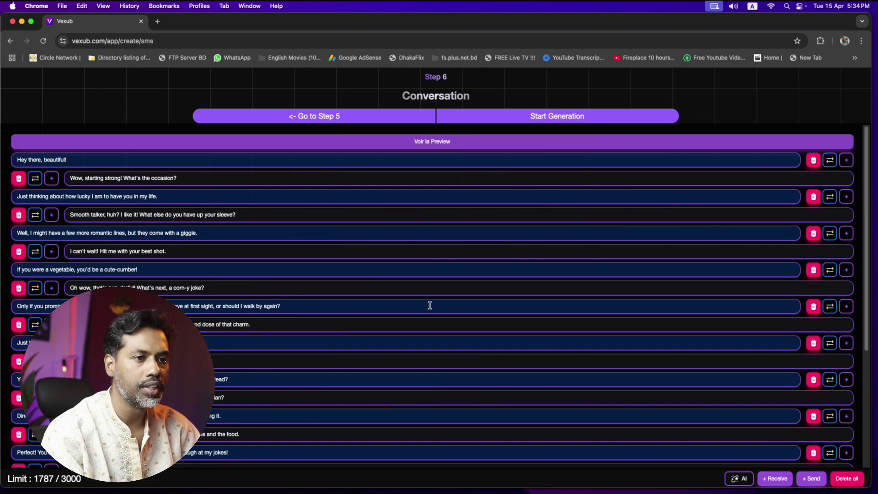
{"action": "scroll", "coordinate": [430, 305], "scroll_direction": "down", "scroll_amount": 5}
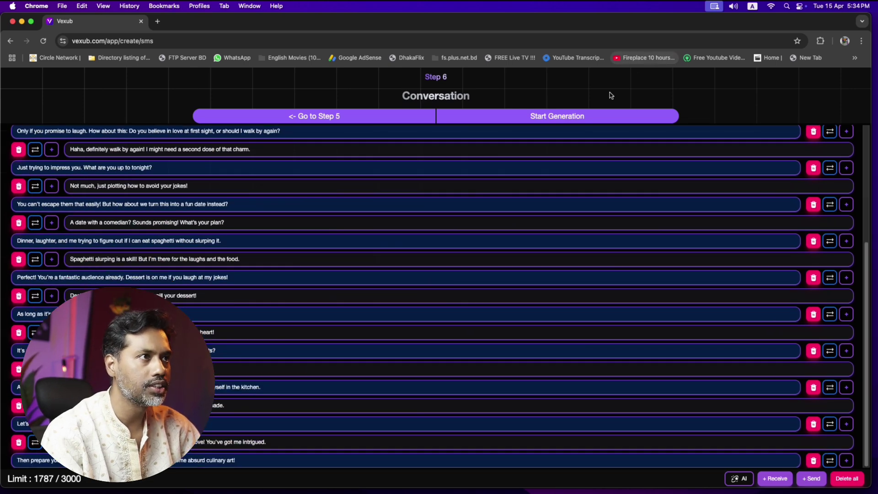
{"action": "left_click", "coordinate": [579, 115]}
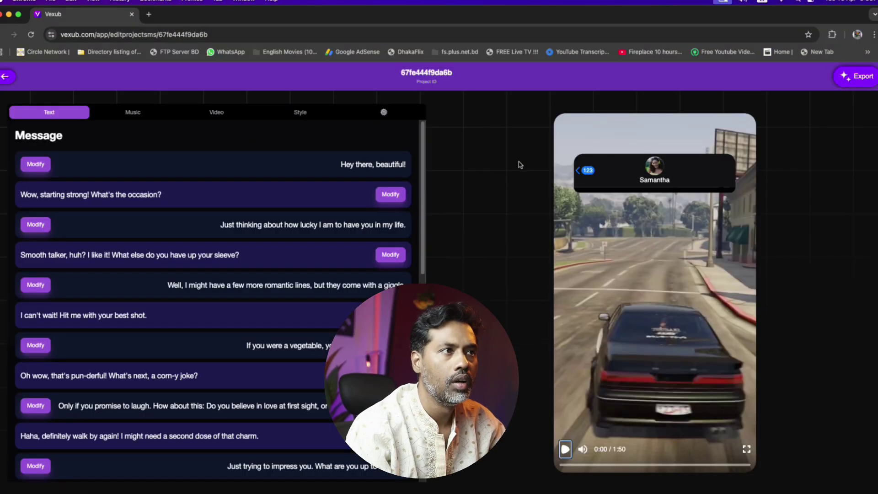
- Look through the conversation messages in the project editor from first to last
{"action": "scroll", "coordinate": [137, 240], "scroll_direction": "down", "scroll_amount": 6}
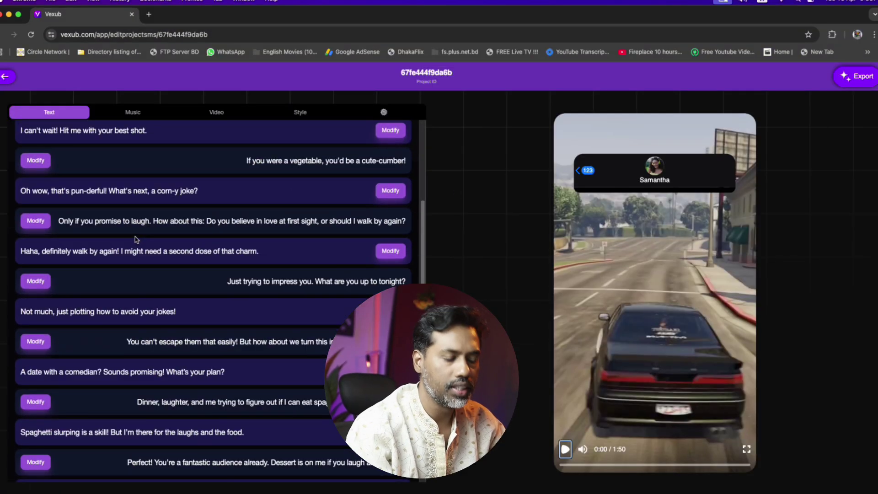
{"action": "scroll", "coordinate": [138, 240], "scroll_direction": "down", "scroll_amount": 4}
{"action": "scroll", "coordinate": [142, 251], "scroll_direction": "up", "scroll_amount": 10}
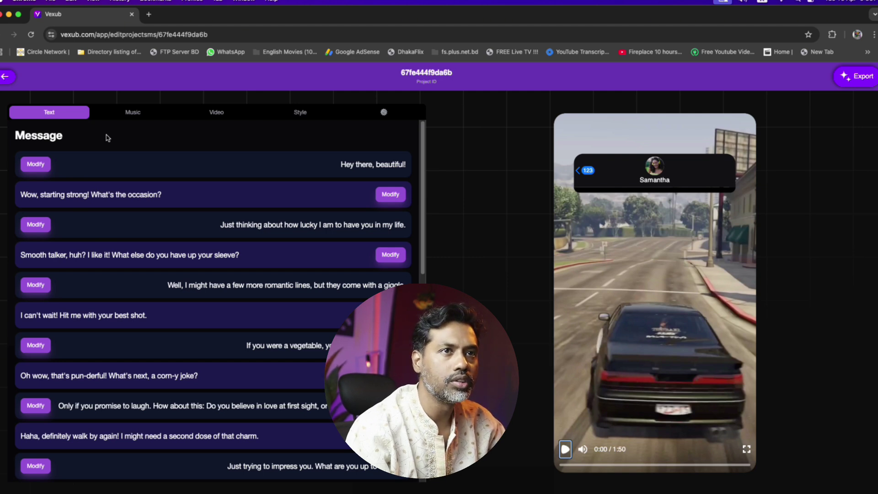
- Set the music volume to 6%, preview the Calm Life and Forever tracks, and select Calm Life as the background music
{"action": "left_click", "coordinate": [146, 113]}
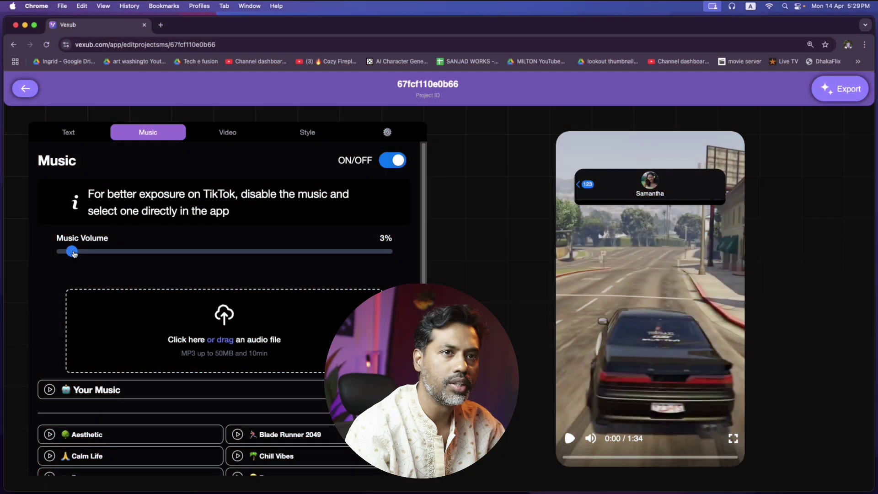
{"action": "left_click_drag", "start_coordinate": [68, 251], "coordinate": [82, 251]}
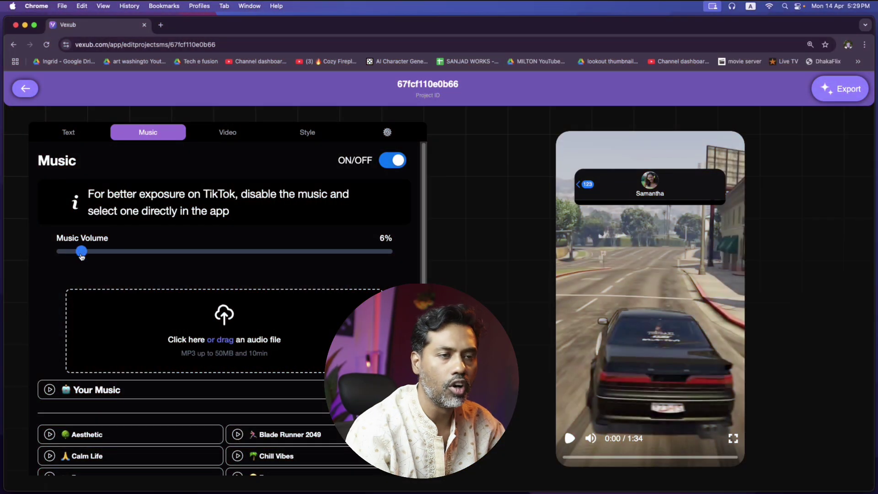
{"action": "scroll", "coordinate": [229, 264], "scroll_direction": "down", "scroll_amount": 3}
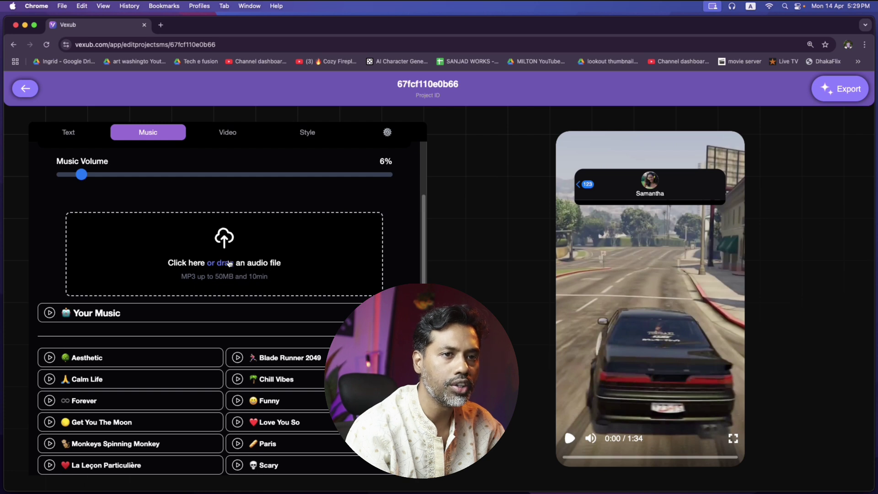
{"action": "scroll", "coordinate": [230, 264], "scroll_direction": "down", "scroll_amount": 1}
{"action": "left_click", "coordinate": [49, 359]}
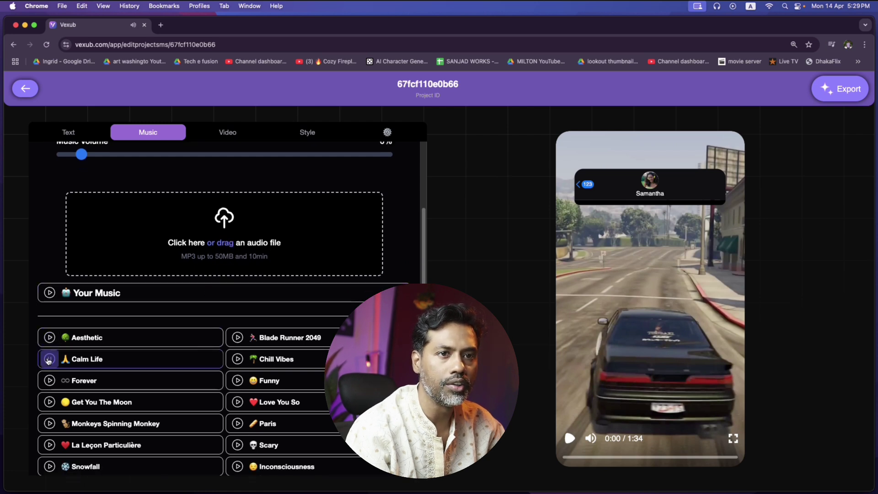
{"action": "left_click", "coordinate": [50, 380]}
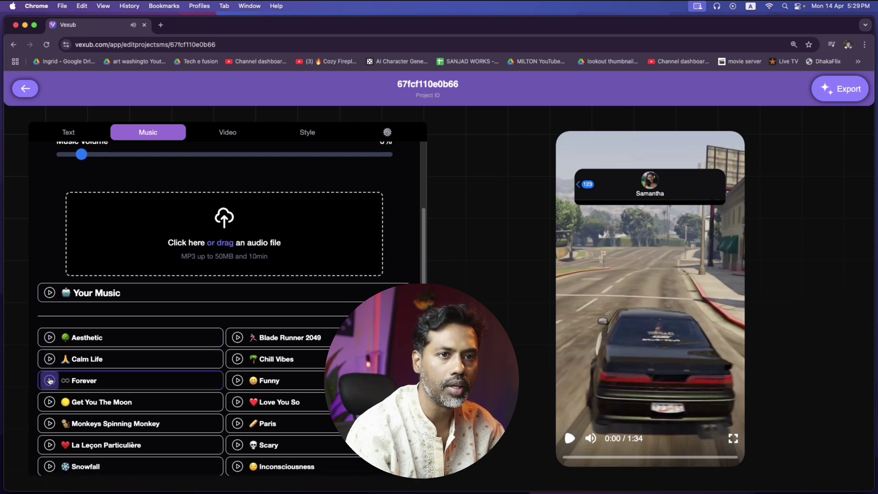
{"action": "left_click", "coordinate": [116, 359]}
{"action": "scroll", "coordinate": [116, 356], "scroll_direction": "up", "scroll_amount": 3}
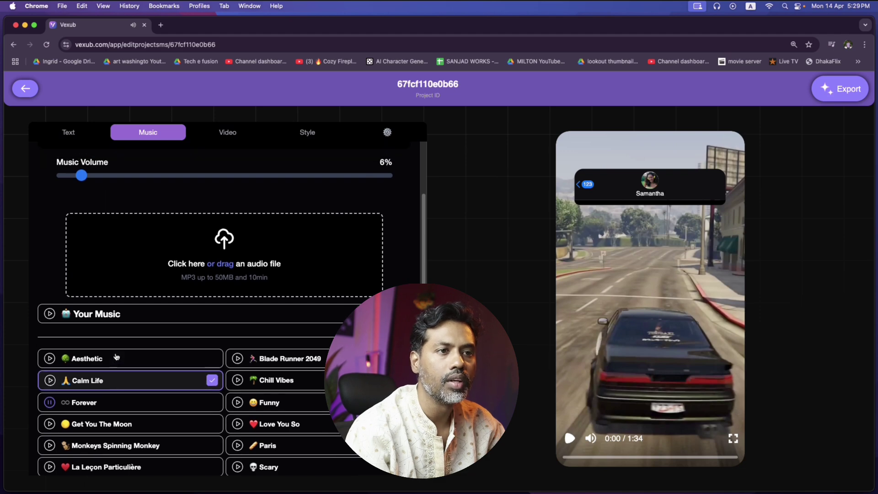
- Look over the video backgrounds and set the screen width (Largeur de l'écran) to 81%
{"action": "left_click", "coordinate": [229, 132]}
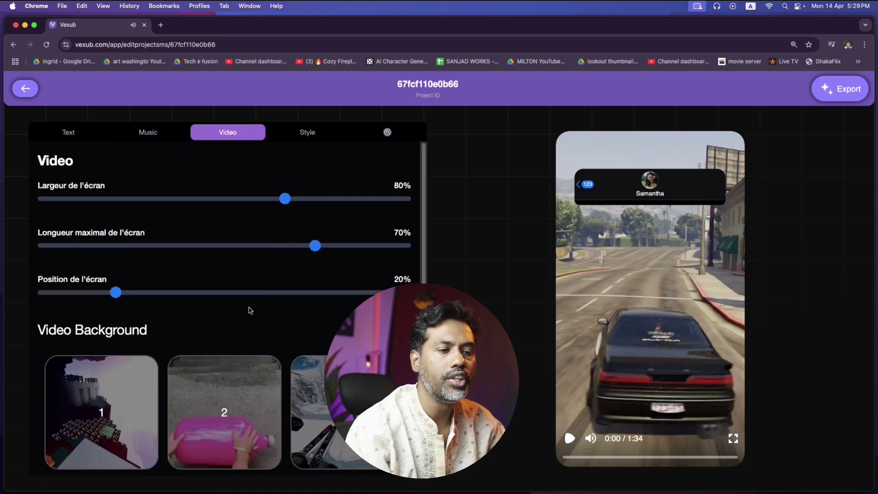
{"action": "scroll", "coordinate": [249, 309], "scroll_direction": "down", "scroll_amount": 6}
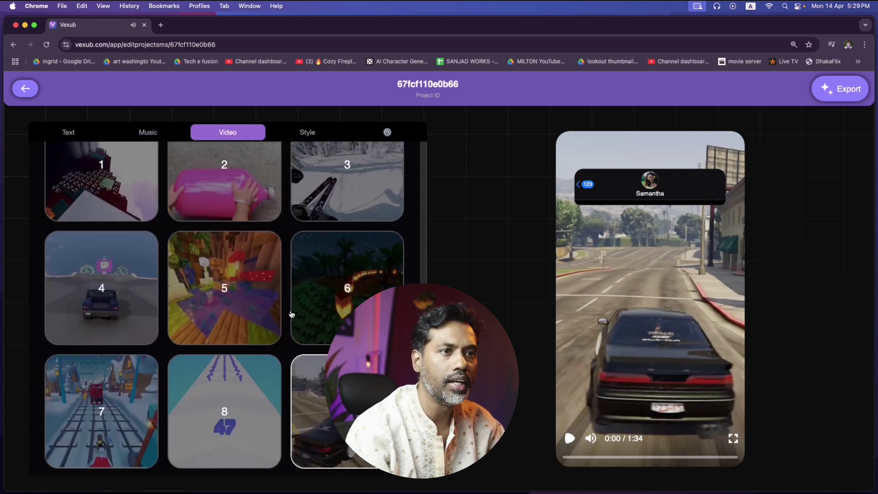
{"action": "scroll", "coordinate": [271, 319], "scroll_direction": "up", "scroll_amount": 5}
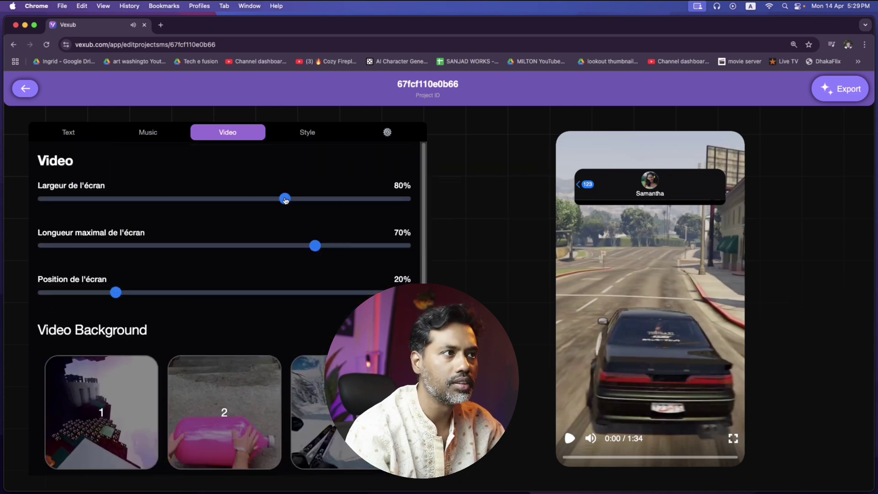
{"action": "mouse_move", "coordinate": [286, 202]}
{"action": "left_mouse_down"}
{"action": "mouse_move", "coordinate": [268, 203]}
{"action": "mouse_move", "coordinate": [290, 206]}
{"action": "left_mouse_up"}
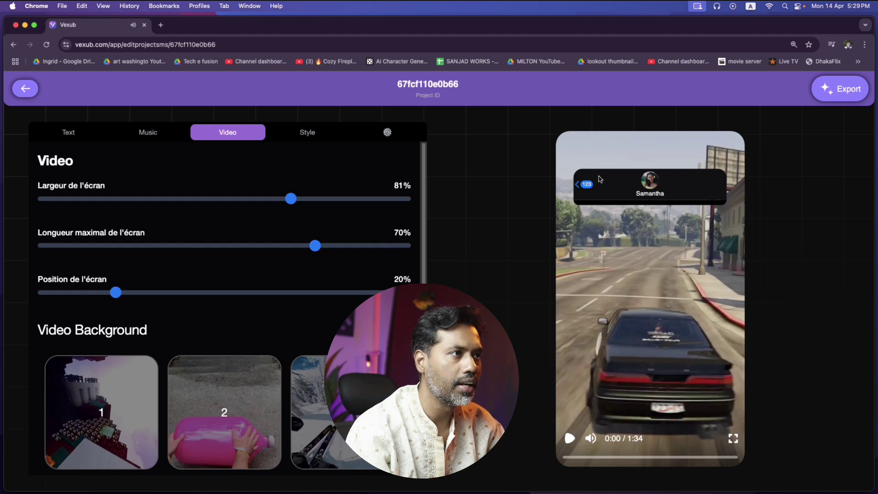
- Examine the message sound effect options and the available chat styles
{"action": "left_click", "coordinate": [308, 132]}
{"action": "scroll", "coordinate": [199, 343], "scroll_direction": "down", "scroll_amount": 1}
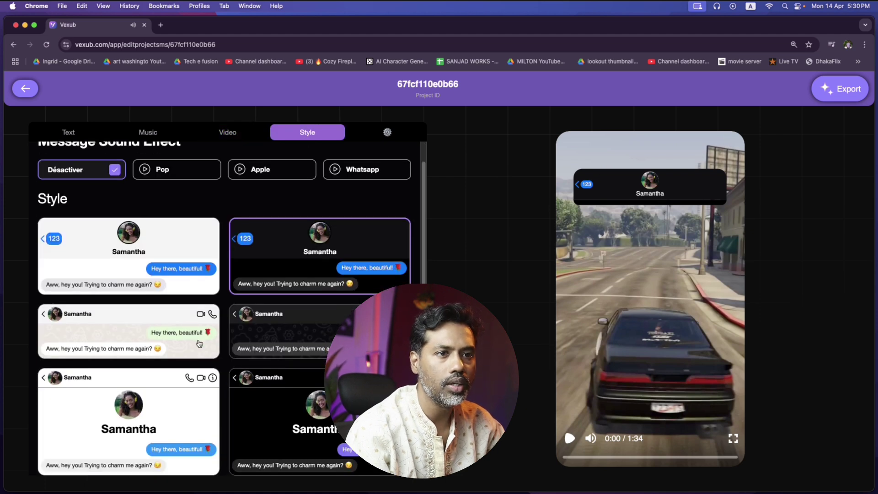
{"action": "scroll", "coordinate": [199, 344], "scroll_direction": "up", "scroll_amount": 1}
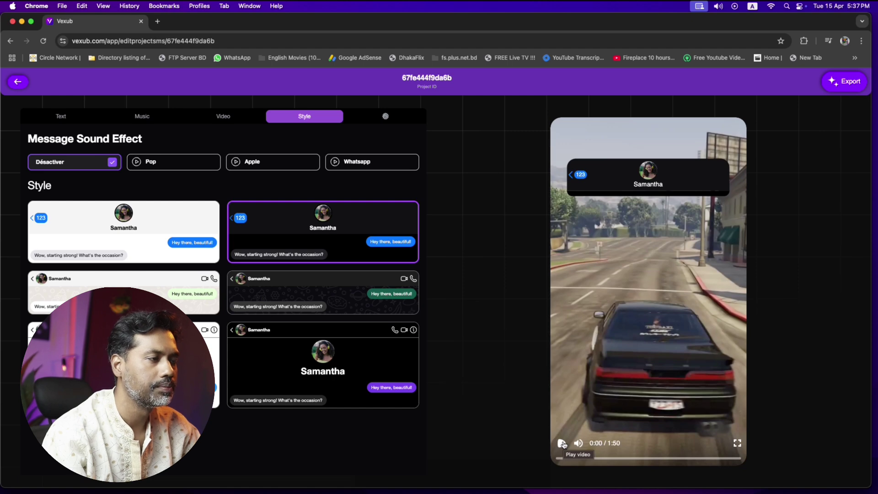
- Play the preview of the conversation video, stop it and export the video
{"action": "left_click", "coordinate": [563, 444]}
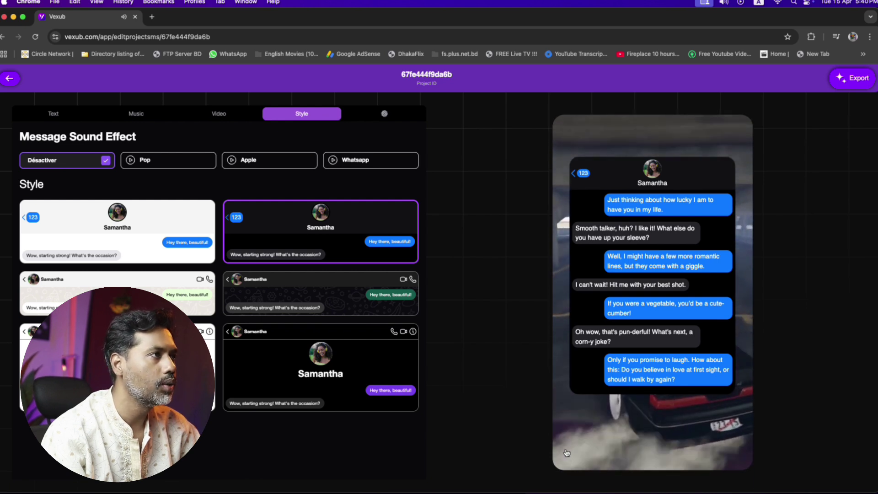
{"action": "left_click", "coordinate": [564, 448]}
{"action": "left_click", "coordinate": [847, 78]}
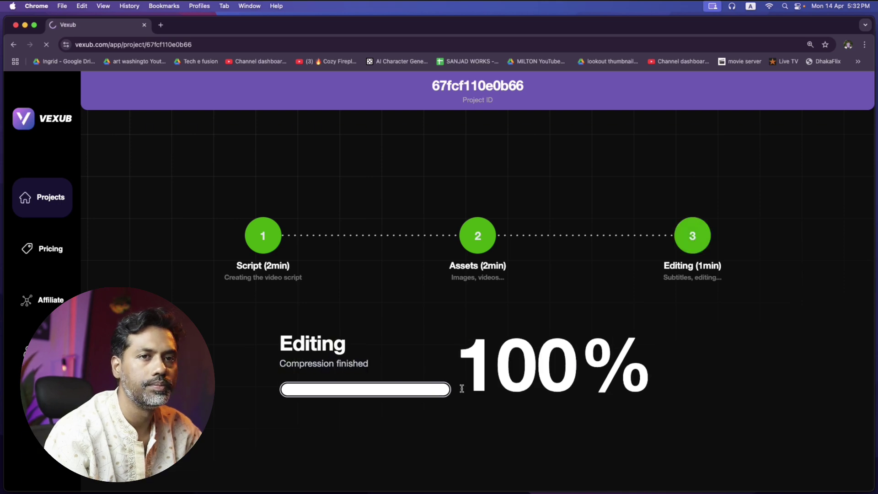
- Look over the exported project's page and enter "New conversation" as its title
{"action": "scroll", "coordinate": [468, 332], "scroll_direction": "down", "scroll_amount": 3}
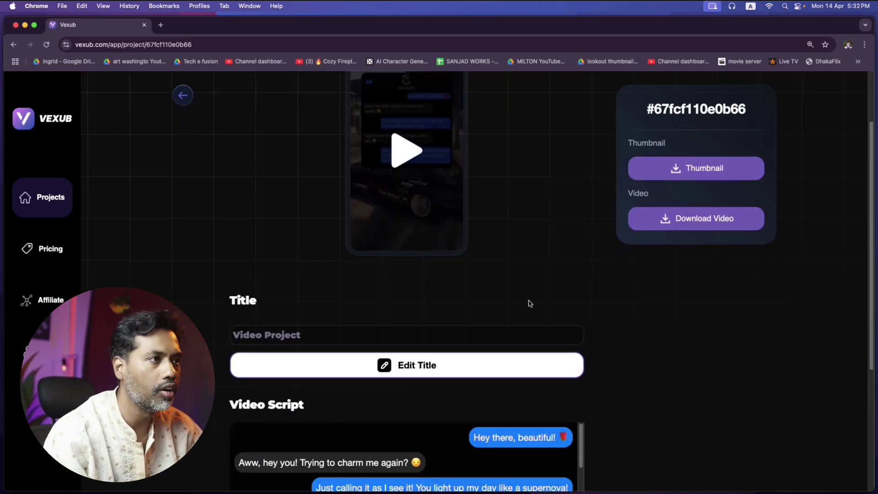
{"action": "scroll", "coordinate": [524, 292], "scroll_direction": "down", "scroll_amount": 1}
{"action": "scroll", "coordinate": [515, 278], "scroll_direction": "up", "scroll_amount": 3}
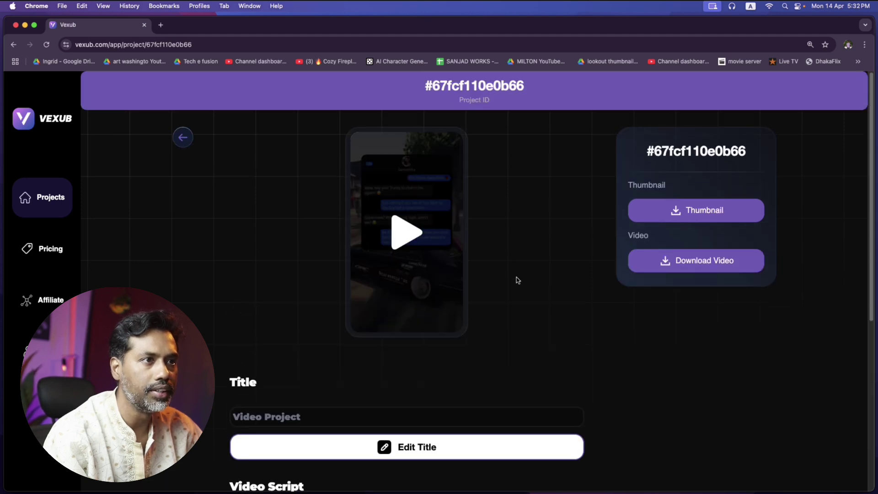
{"action": "scroll", "coordinate": [458, 293], "scroll_direction": "down", "scroll_amount": 6}
{"action": "scroll", "coordinate": [398, 310], "scroll_direction": "up", "scroll_amount": 3}
{"action": "left_click", "coordinate": [398, 258]}
{"action": "type", "text": "New"}
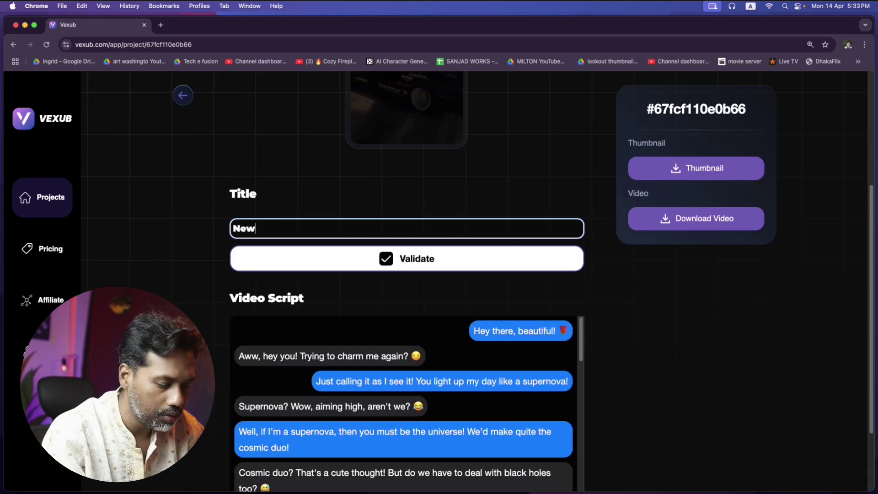
{"action": "type", "text": " conver"}
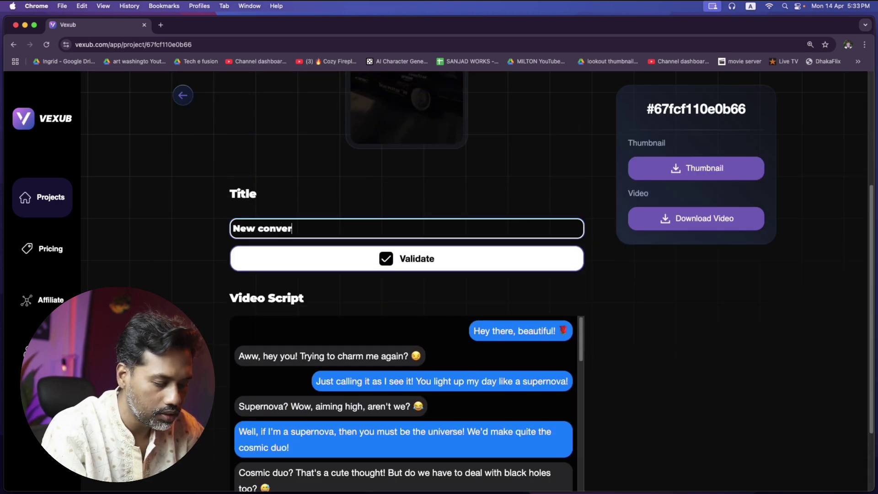
{"action": "type", "text": "sation"}
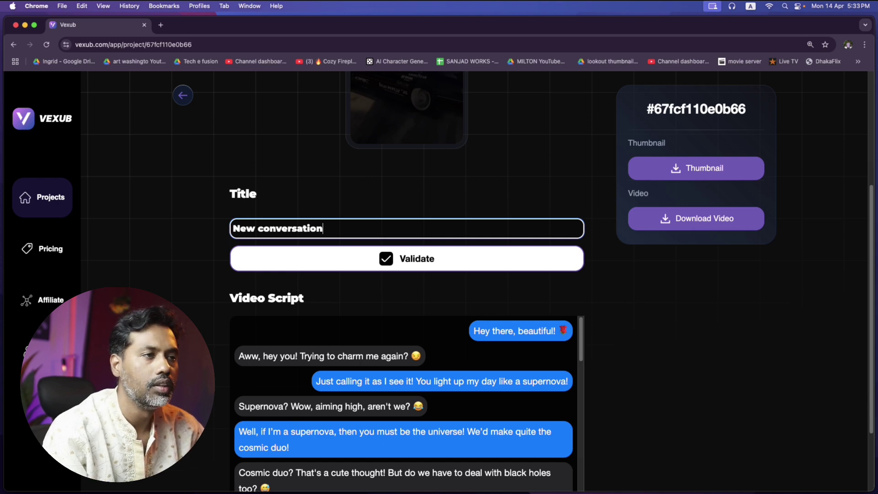
- Download the finished video and save it as 67fcf110e0b66.mp4 in the vexub folder
{"action": "scroll", "coordinate": [344, 245], "scroll_direction": "down", "scroll_amount": 2}
{"action": "scroll", "coordinate": [615, 274], "scroll_direction": "up", "scroll_amount": 6}
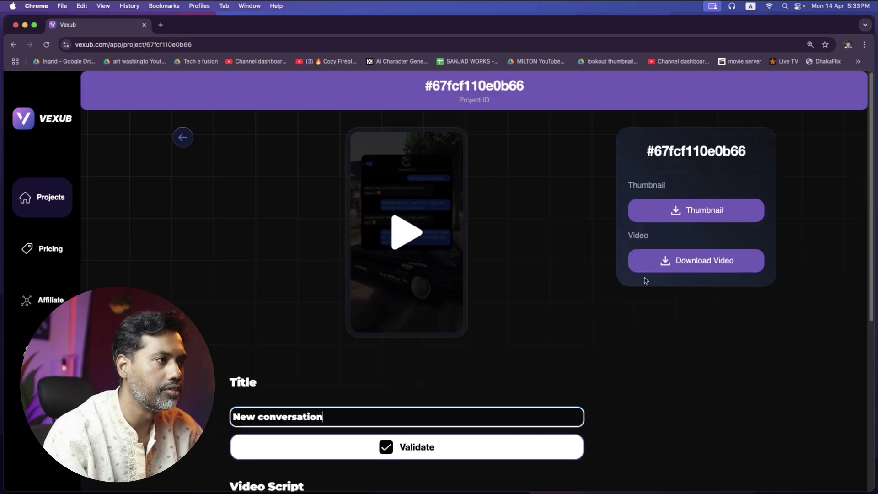
{"action": "scroll", "coordinate": [677, 265], "scroll_direction": "down", "scroll_amount": 1}
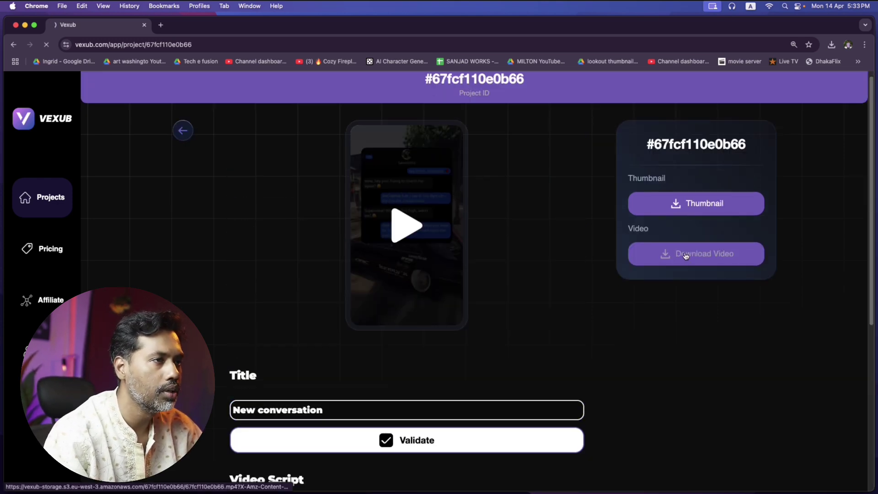
{"action": "left_click", "coordinate": [687, 256]}
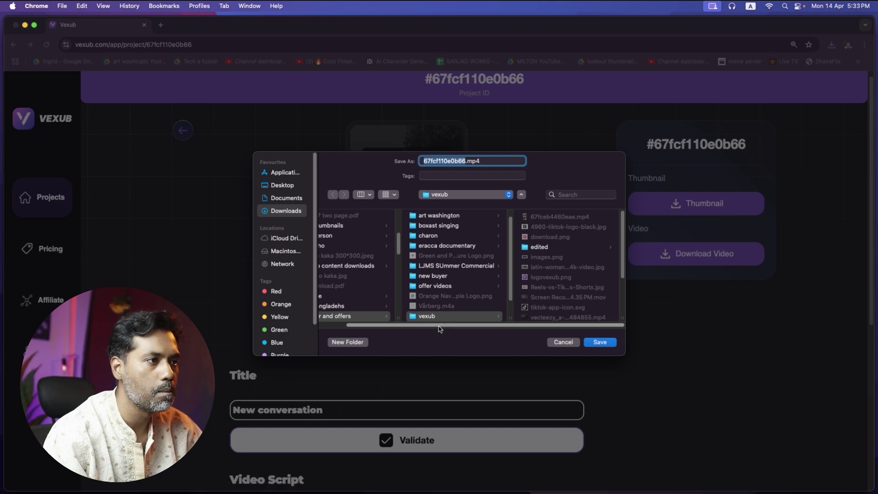
{"action": "left_click", "coordinate": [600, 343]}
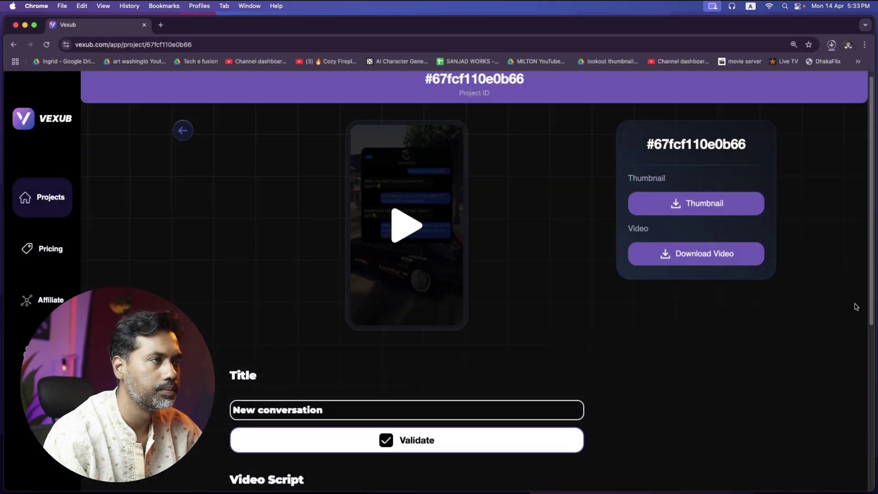